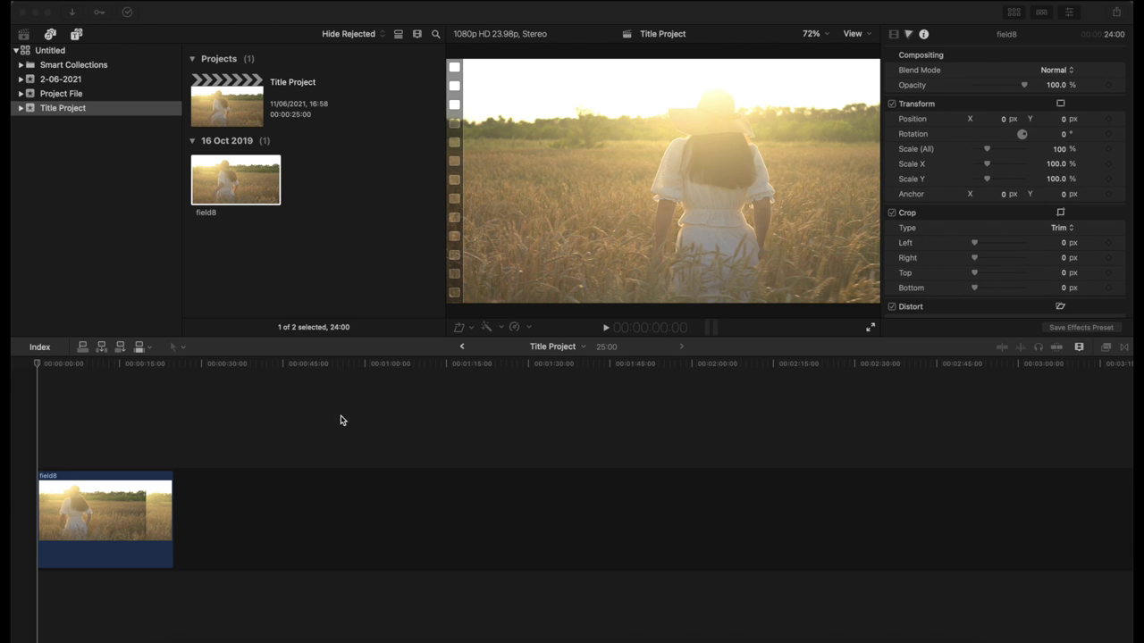
# - Open the installed titles library and view the Motion product page of the Mac App Store in the web browser
pyautogui.click(77, 34)
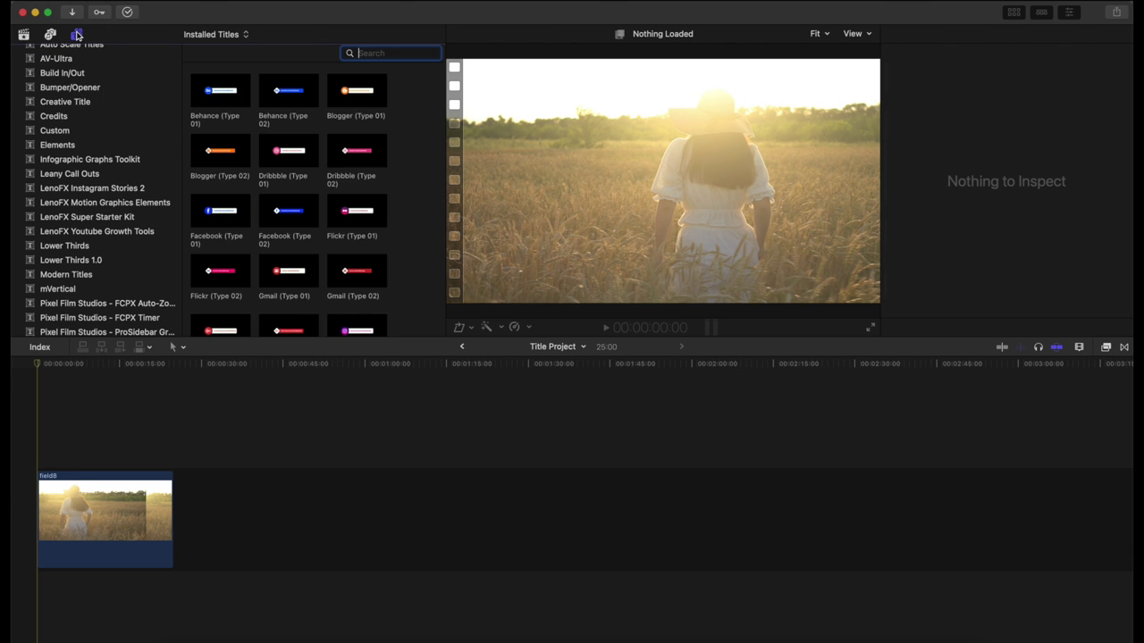
pyautogui.scroll(5, 114, 196)
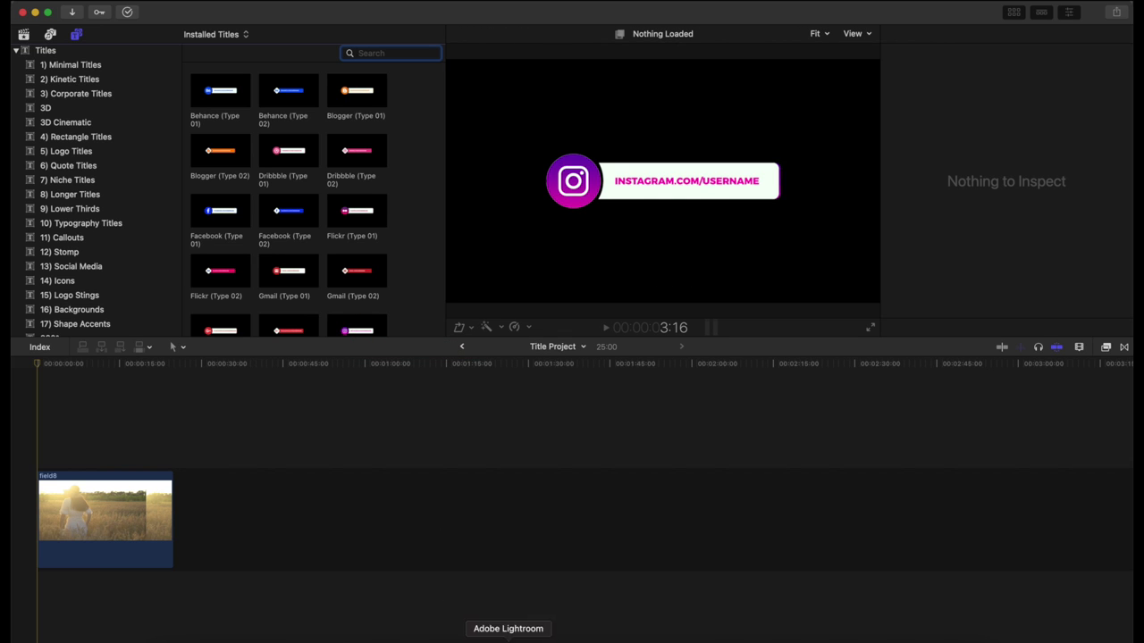
pyautogui.click(452, 640)
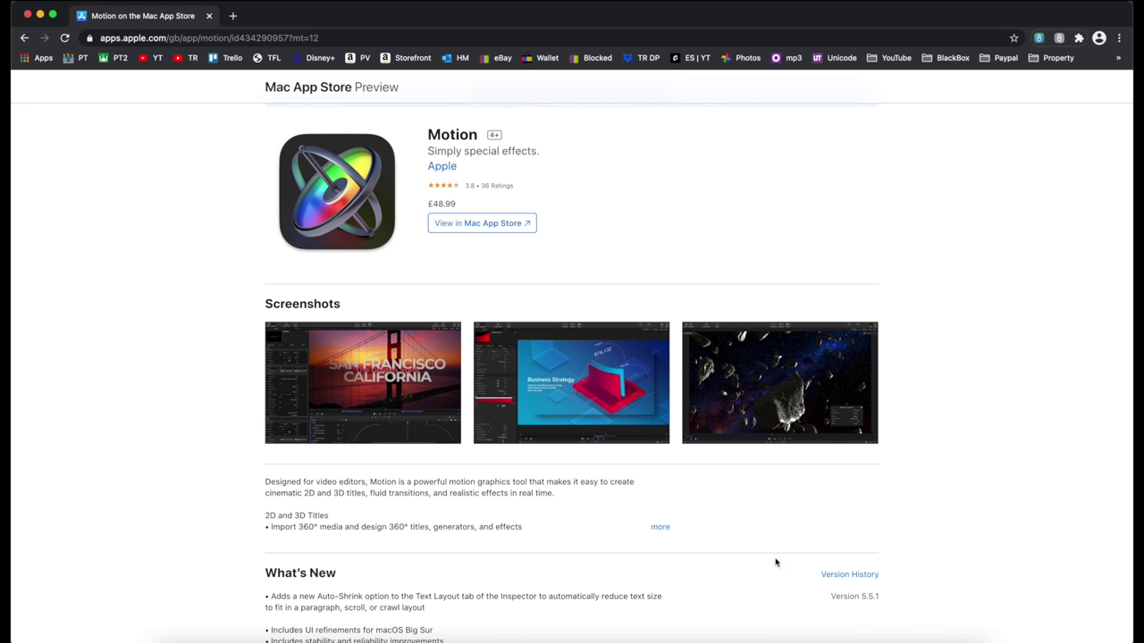
pyautogui.click(737, 636)
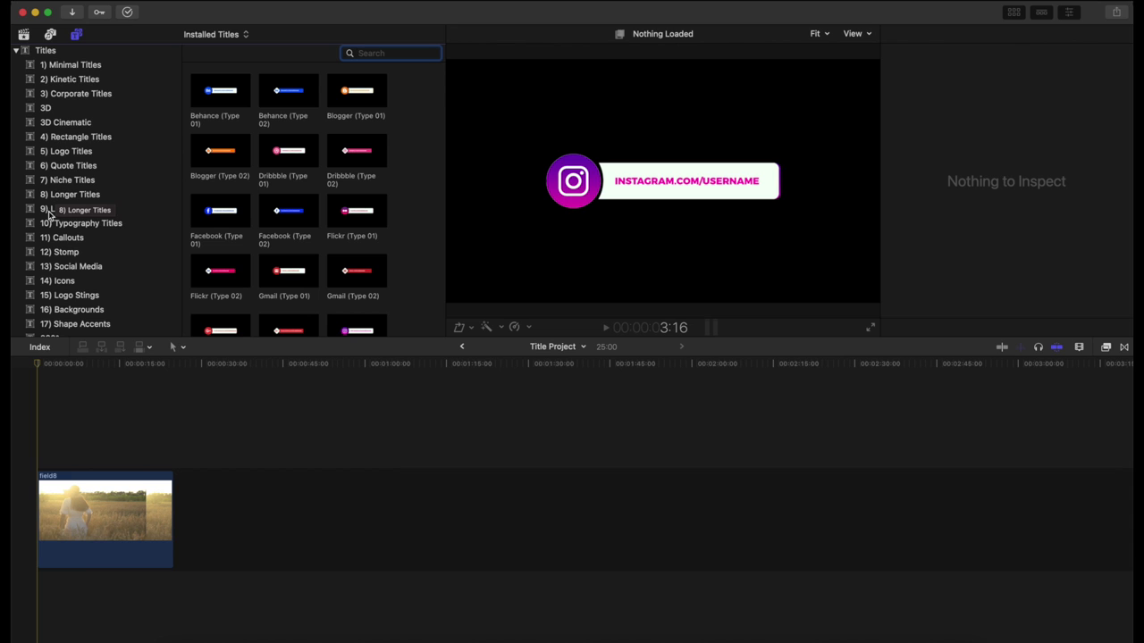
# - Browse the installed title categories and the social media title templates
pyautogui.scroll(-3, 77, 191)
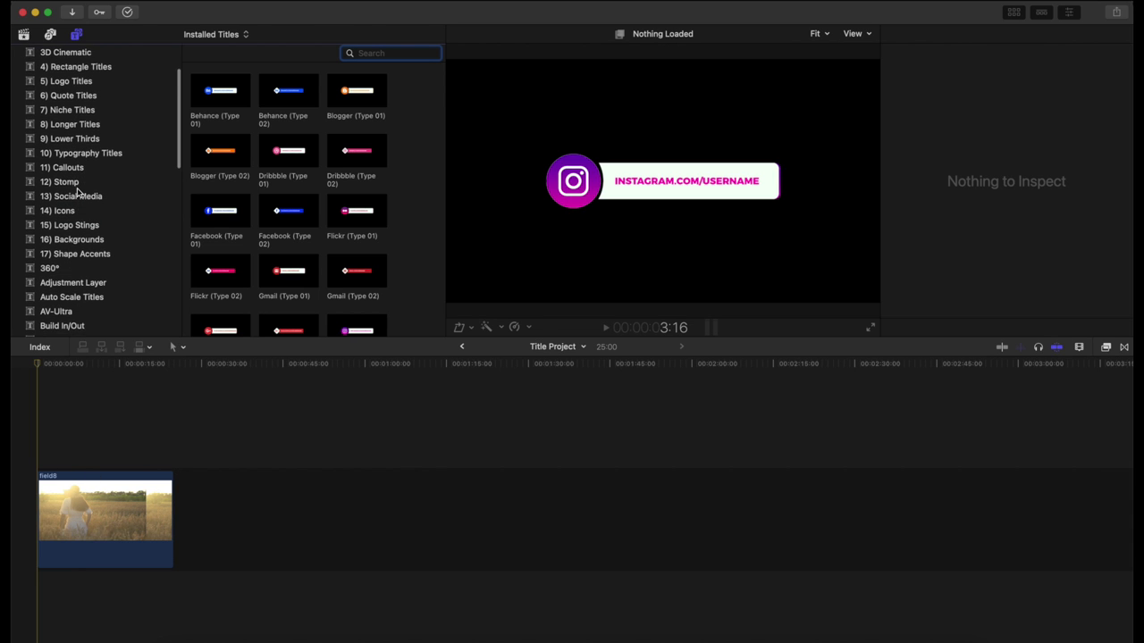
pyautogui.scroll(-2, 77, 190)
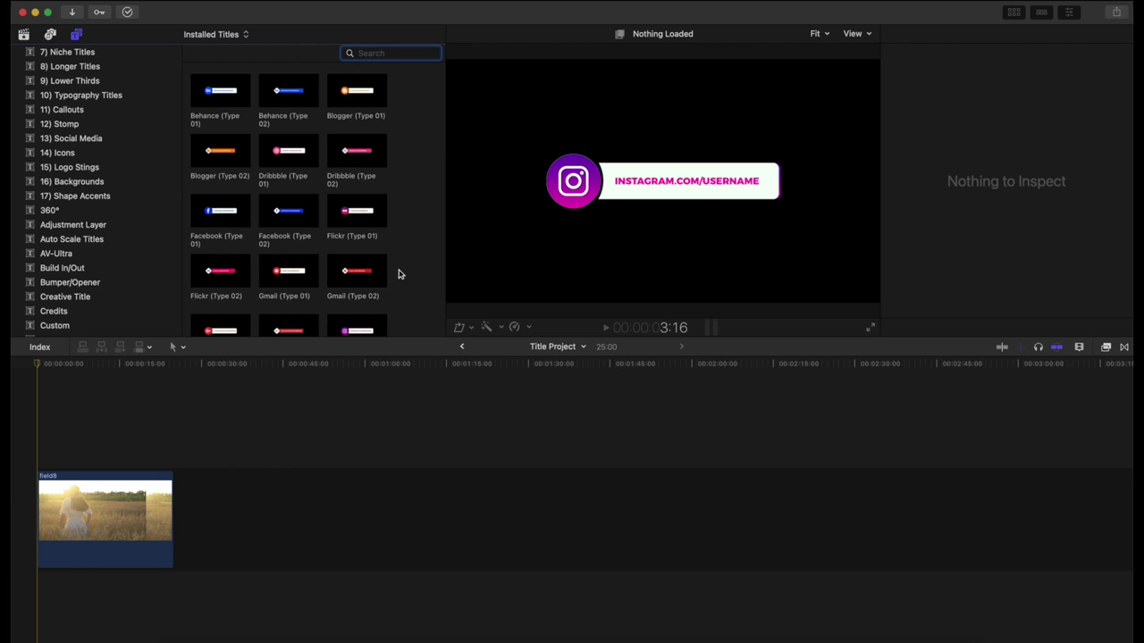
pyautogui.scroll(-5, 398, 273)
pyautogui.scroll(-5, 399, 274)
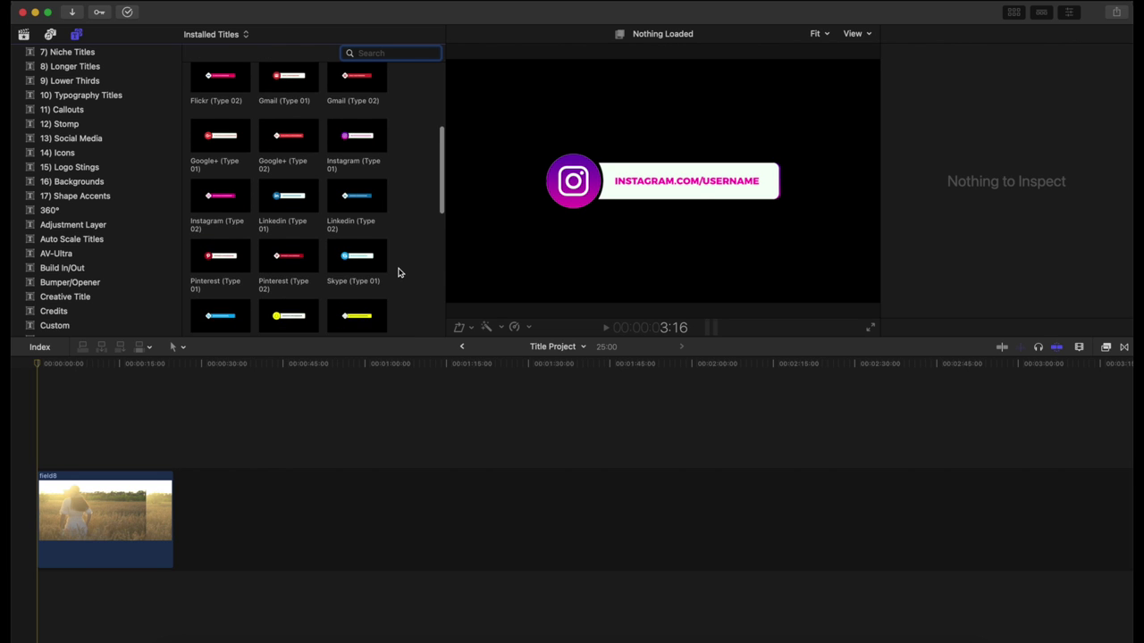
pyautogui.scroll(-3, 399, 273)
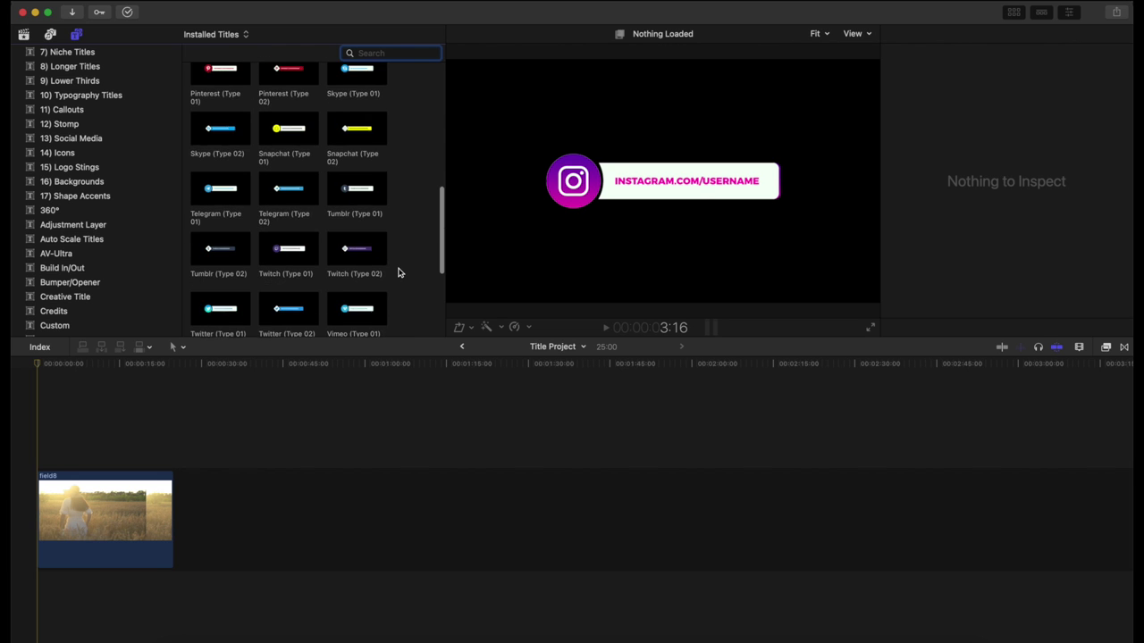
pyautogui.scroll(-2, 399, 273)
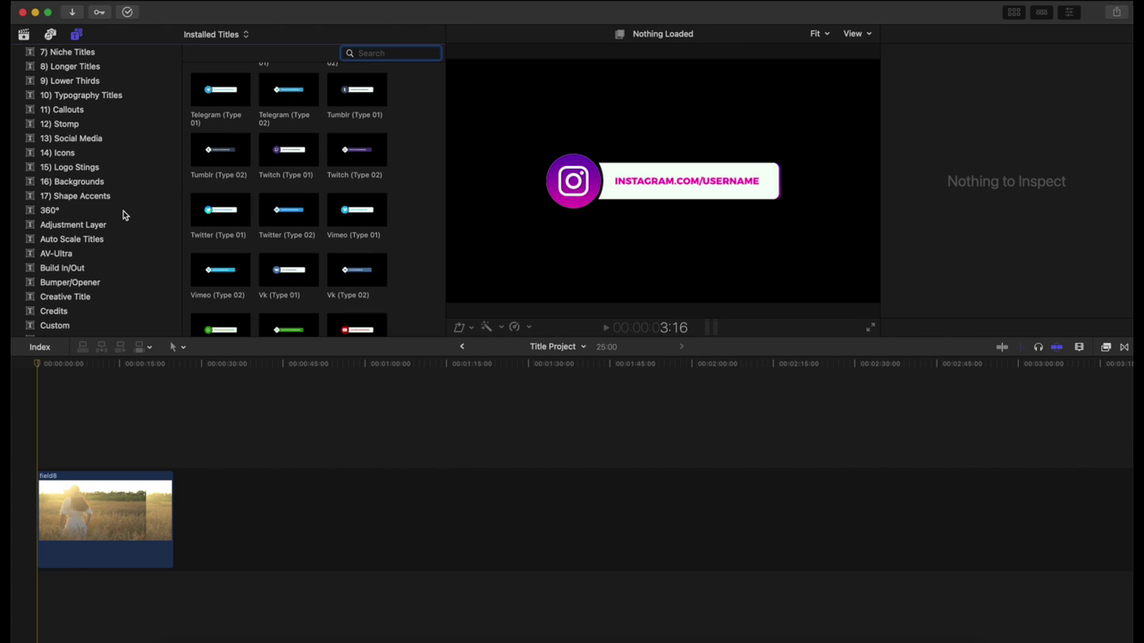
pyautogui.scroll(5, 123, 214)
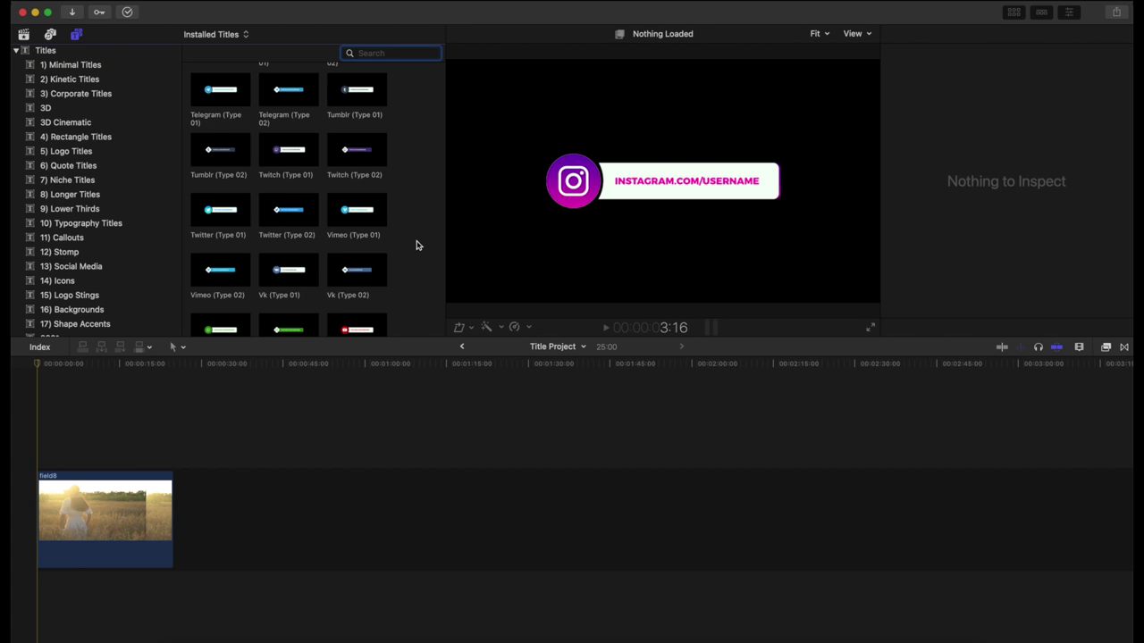
pyautogui.scroll(-4, 329, 244)
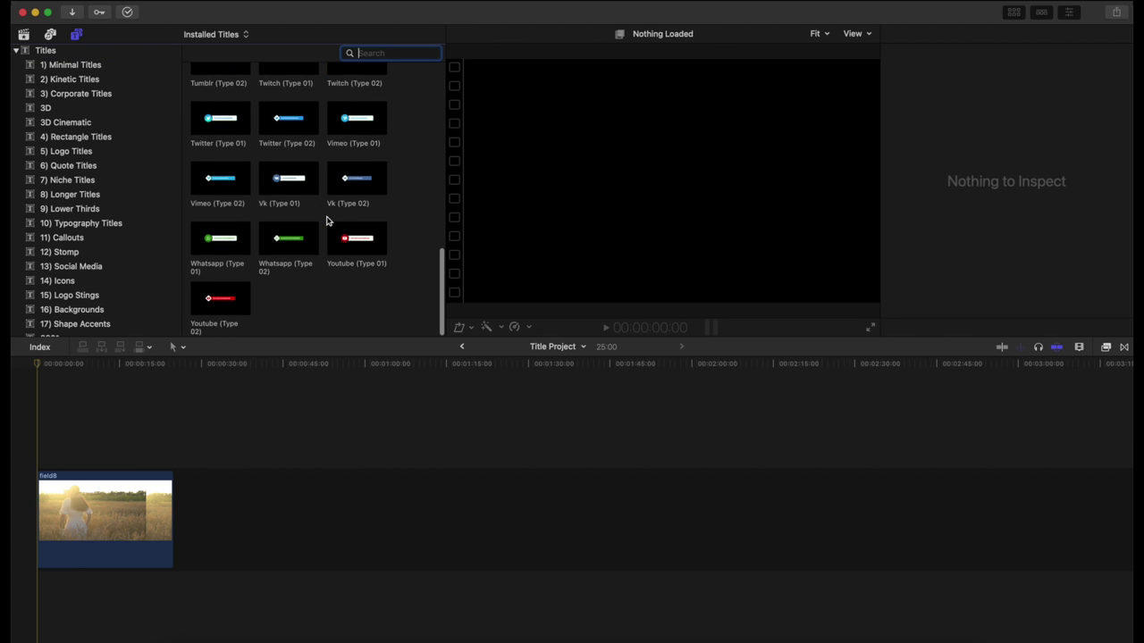
pyautogui.scroll(5, 325, 221)
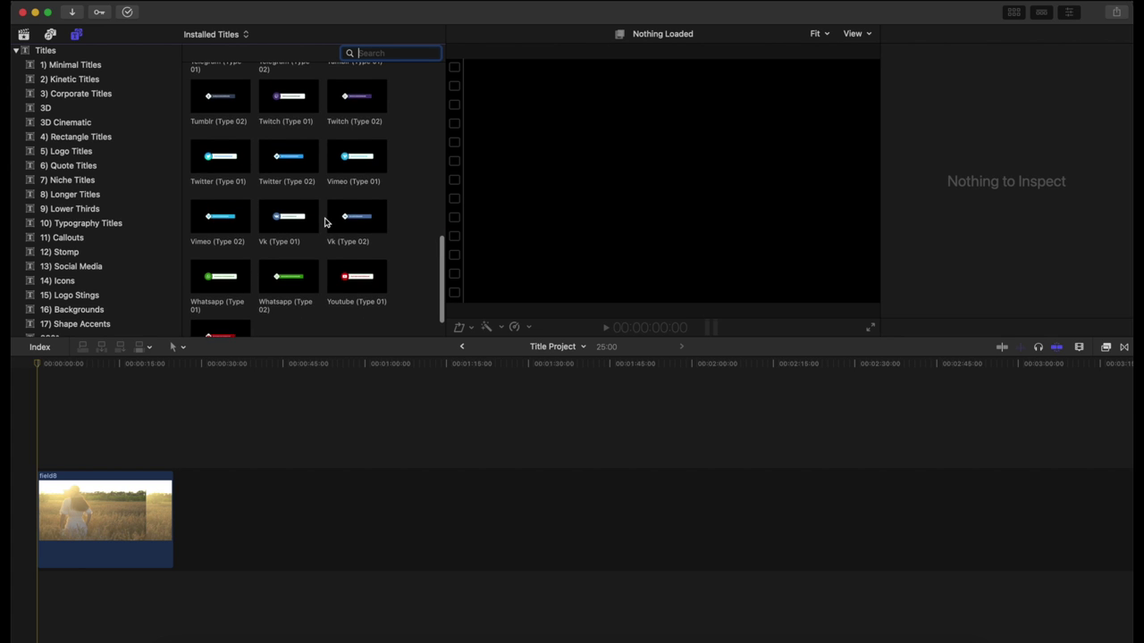
pyautogui.scroll(4, 326, 222)
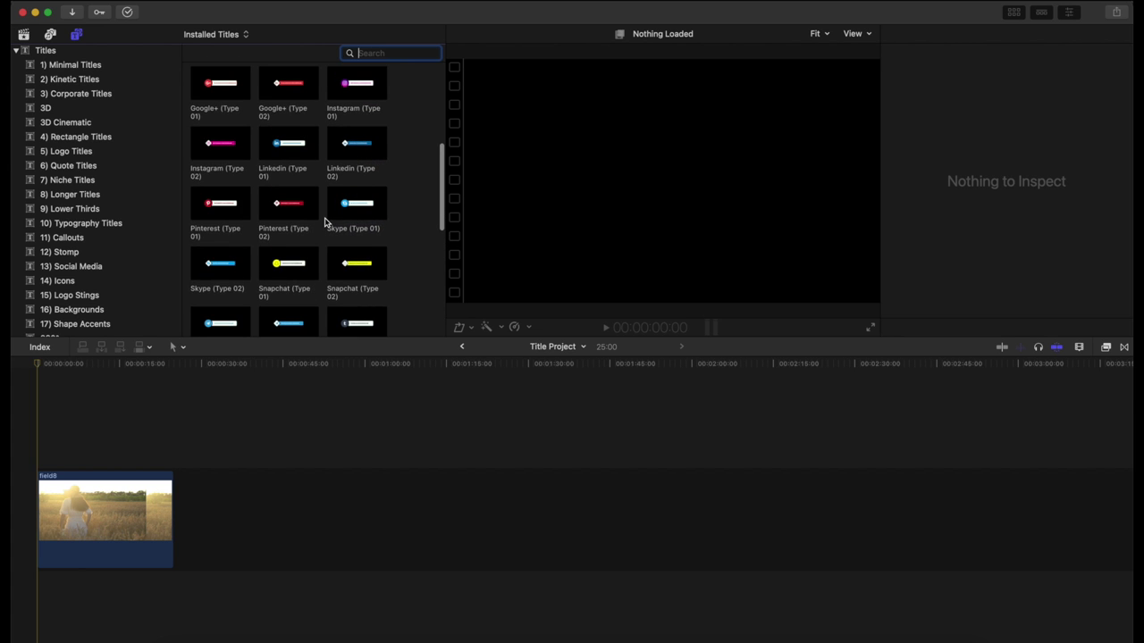
pyautogui.scroll(-5, 325, 222)
# - Try out the Twitch (Type 01) title by placing it above the field8 clip and playing it, and remove it from the timeline
pyautogui.click(291, 216)
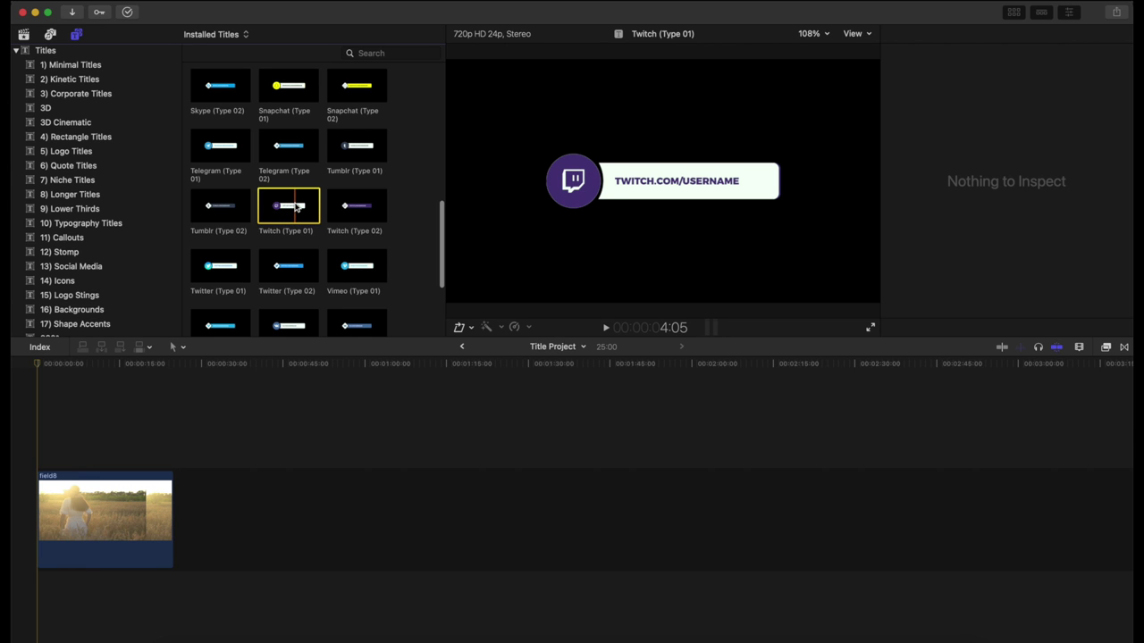
pyautogui.moveTo(295, 213); pyautogui.dragTo(59, 457)
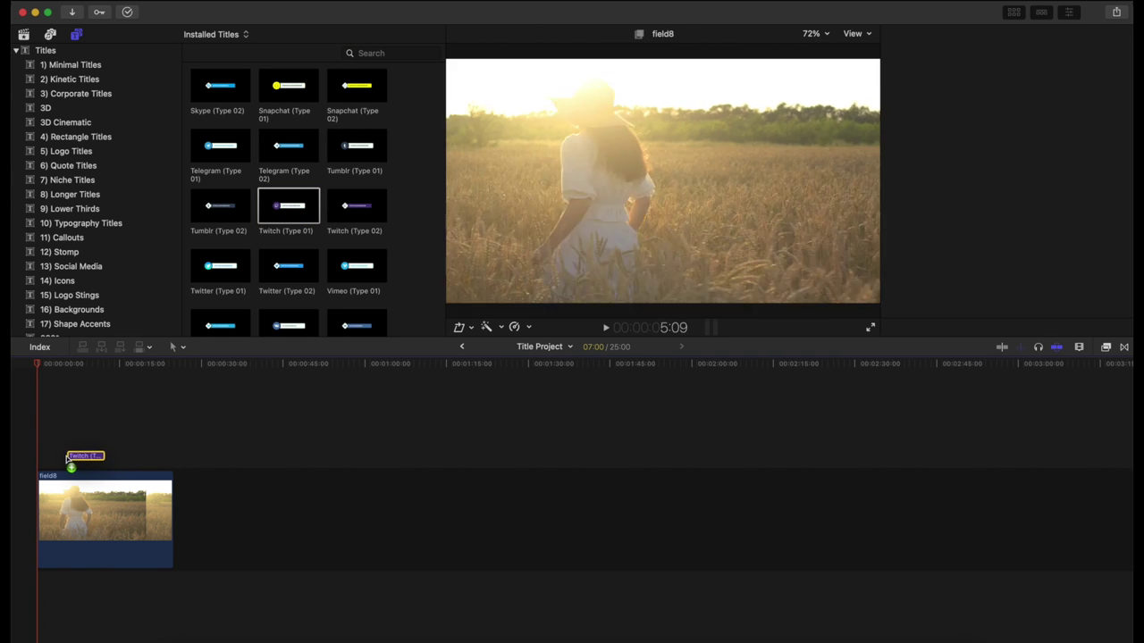
pyautogui.click(56, 366)
pyautogui.press('space')
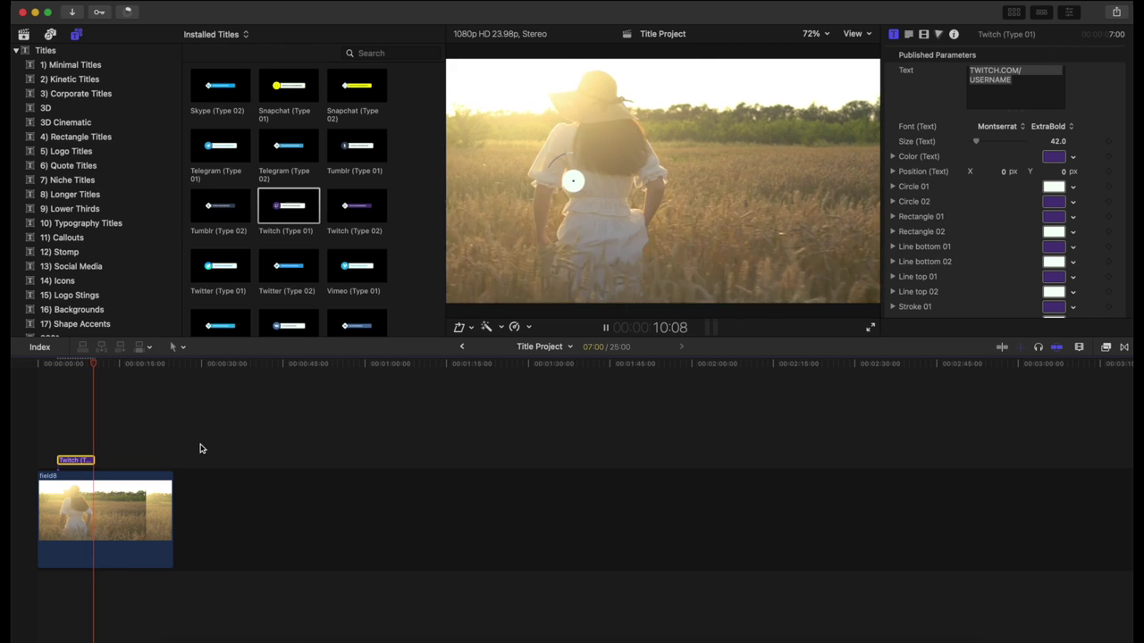
pyautogui.press('space')
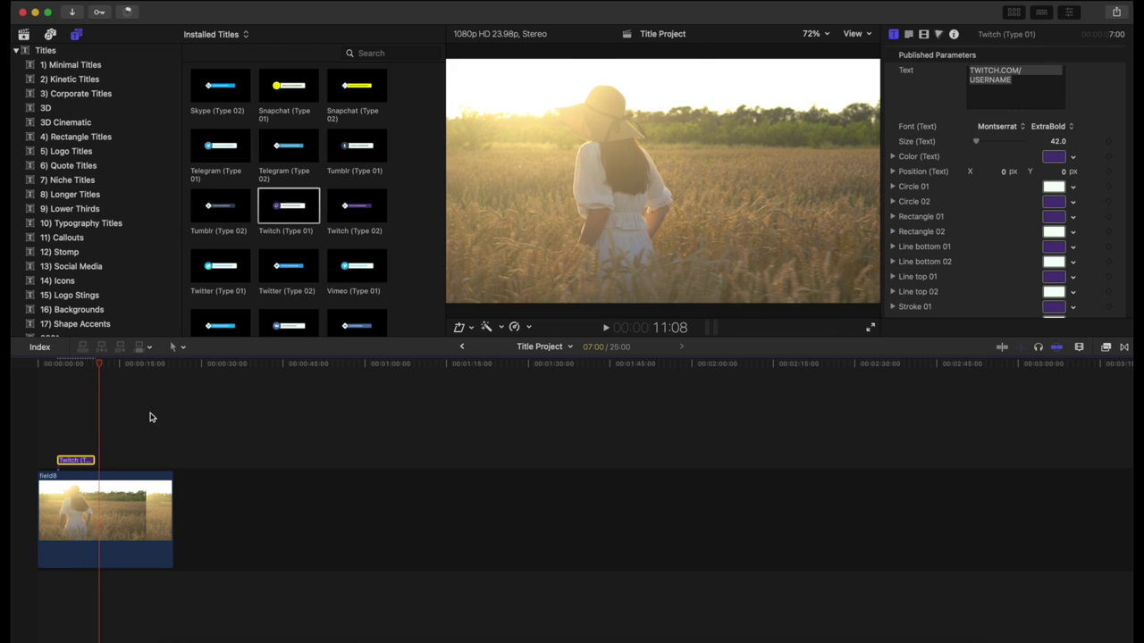
pyautogui.press('Delete')
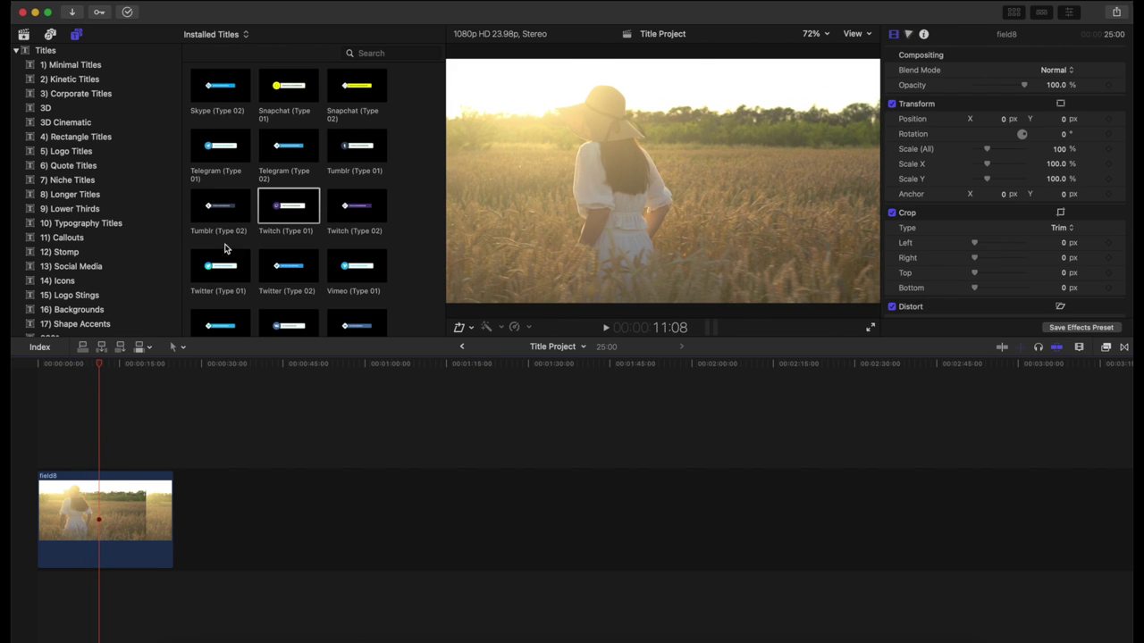
# - Open the Twitch (Type 01) title template in Motion and hide the floating HUD
pyautogui.rightClick(281, 212)
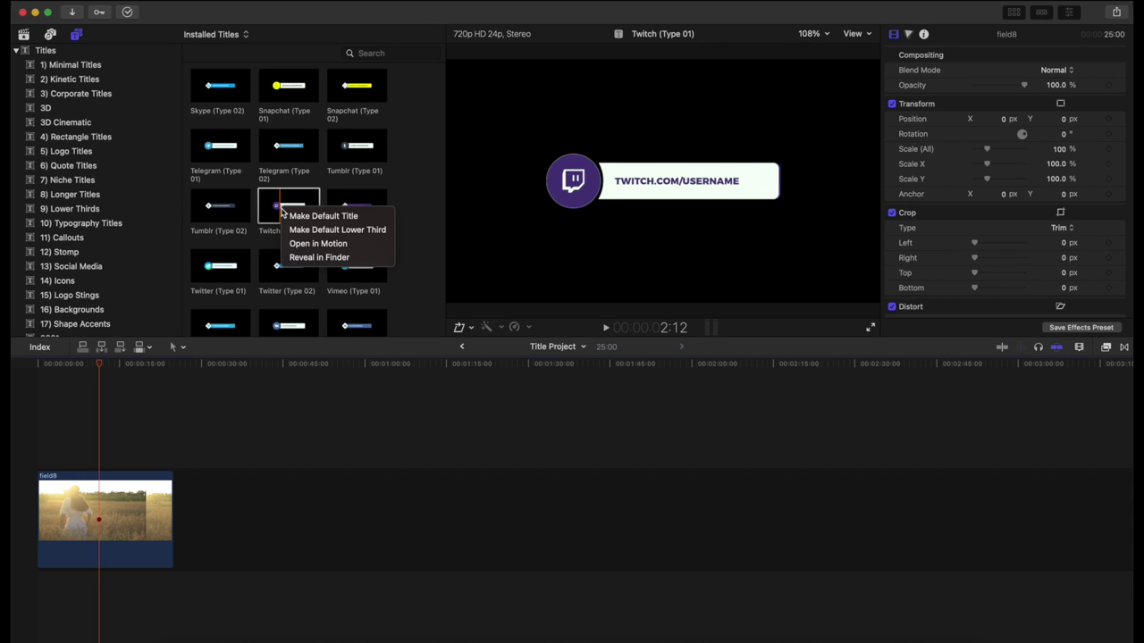
pyautogui.click(306, 245)
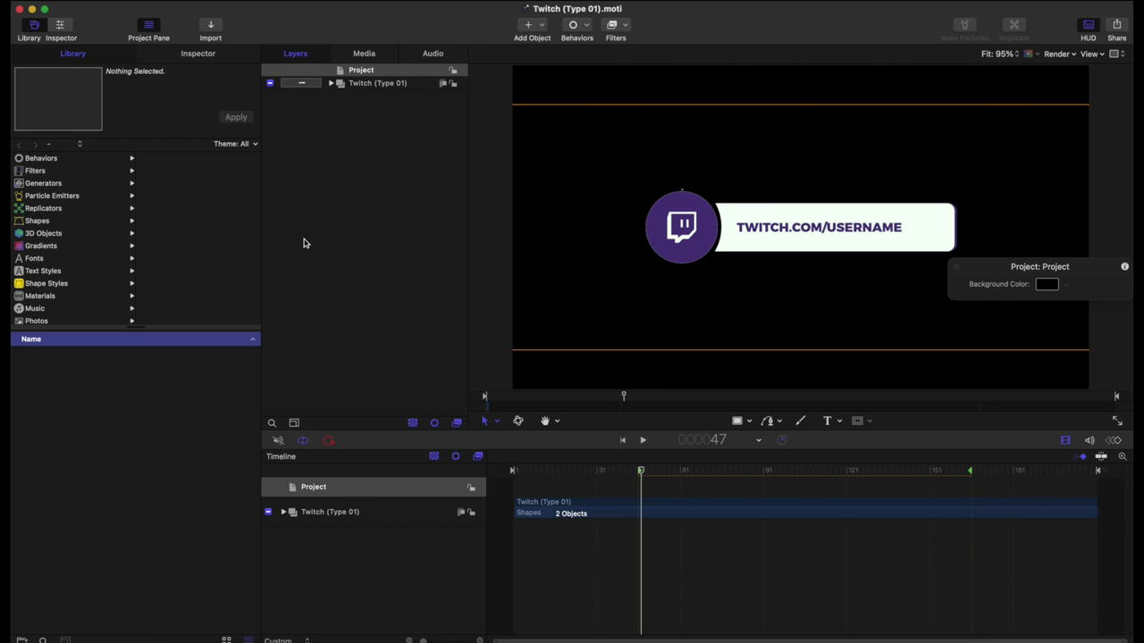
pyautogui.press('F7')
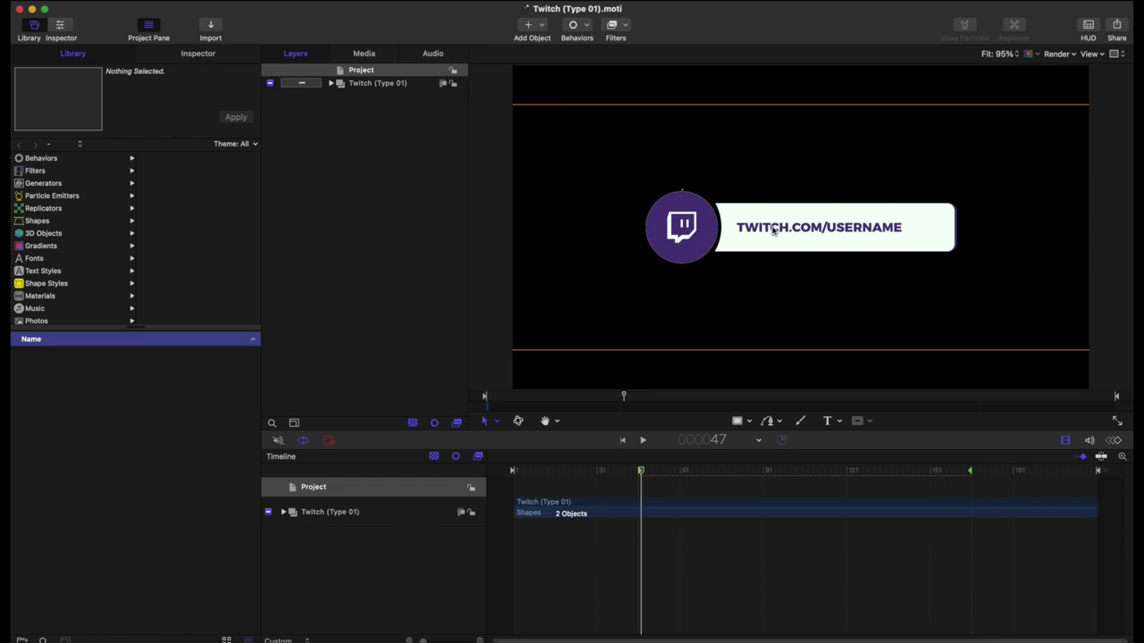
pyautogui.click(773, 231)
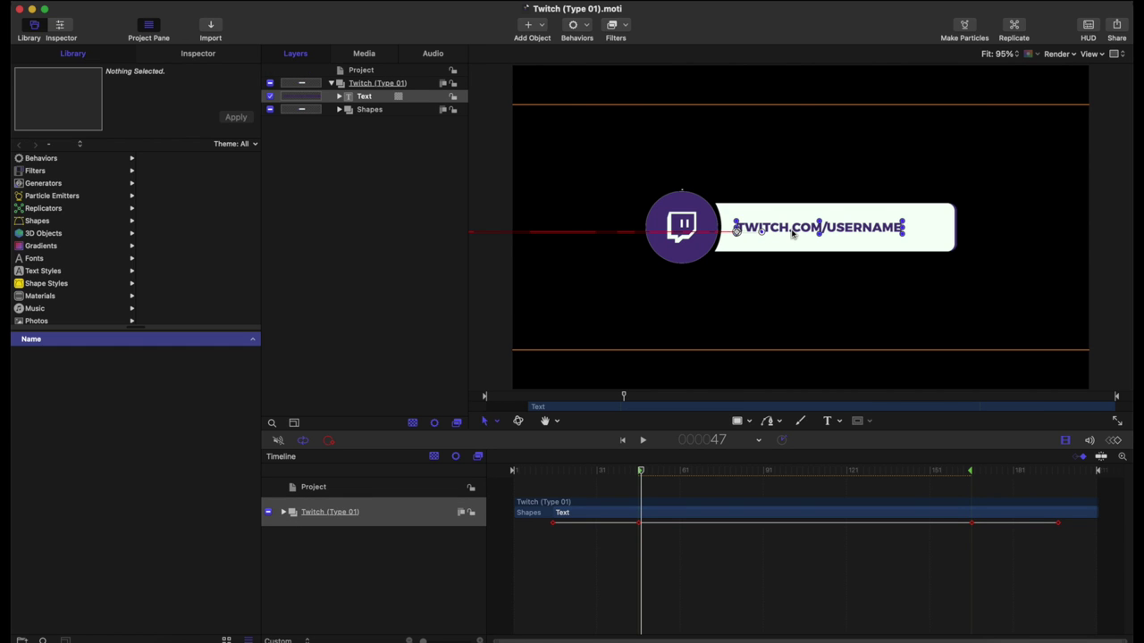
pyautogui.doubleClick(784, 231)
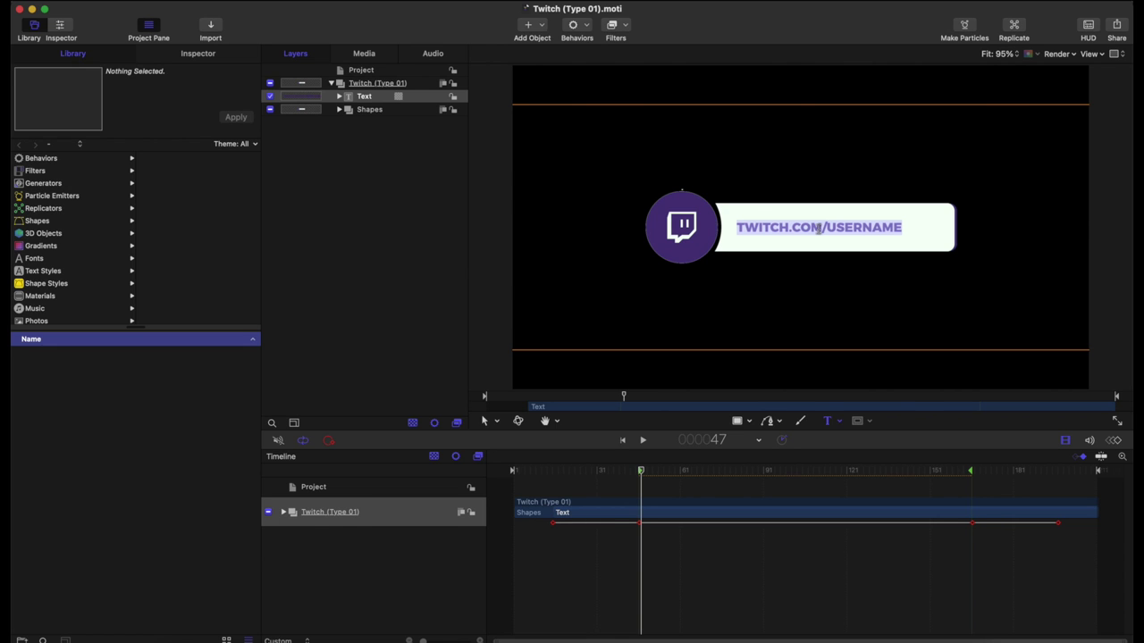
pyautogui.write('@trend')
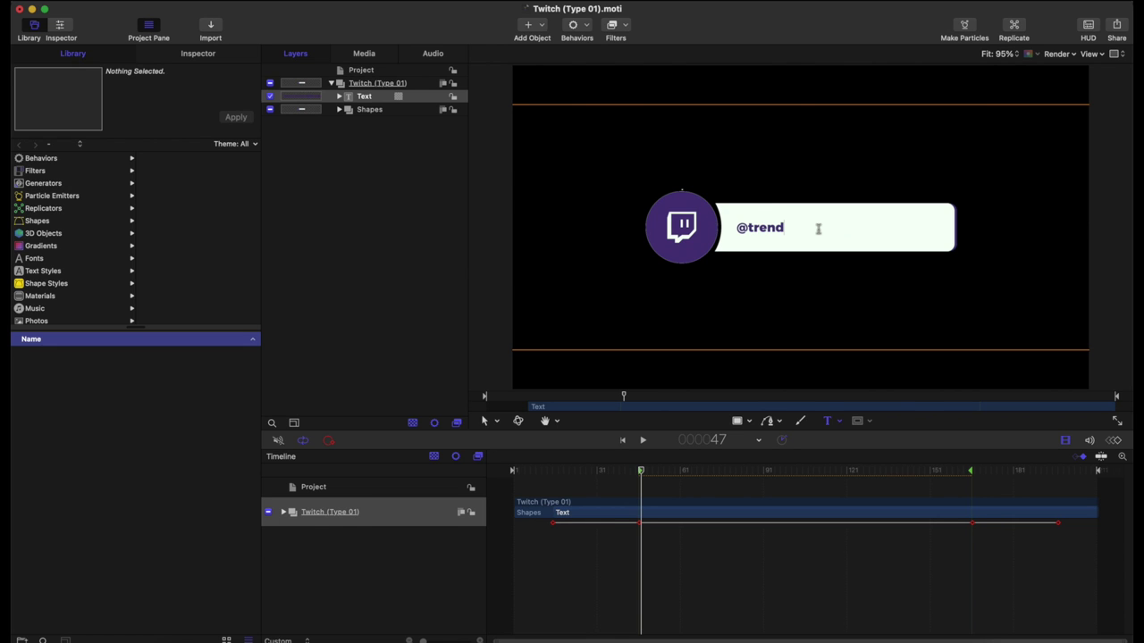
pyautogui.write('ing_reviews')
pyautogui.click(485, 421)
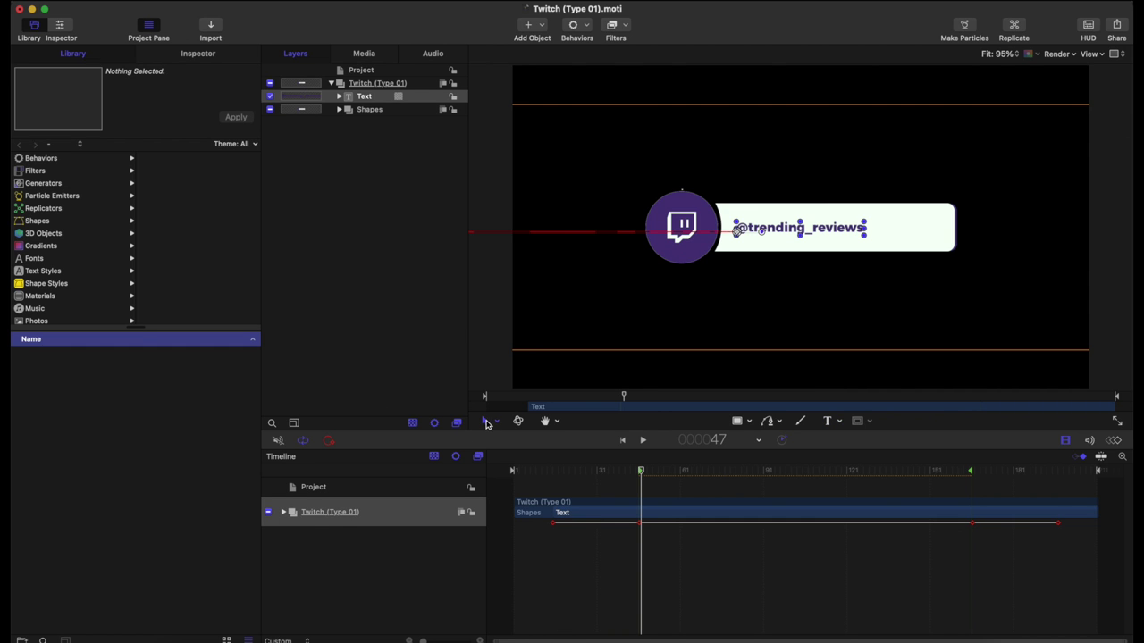
# - Format the title text in Montserrat Light at size 55
pyautogui.doubleClick(807, 230)
pyautogui.click(190, 57)
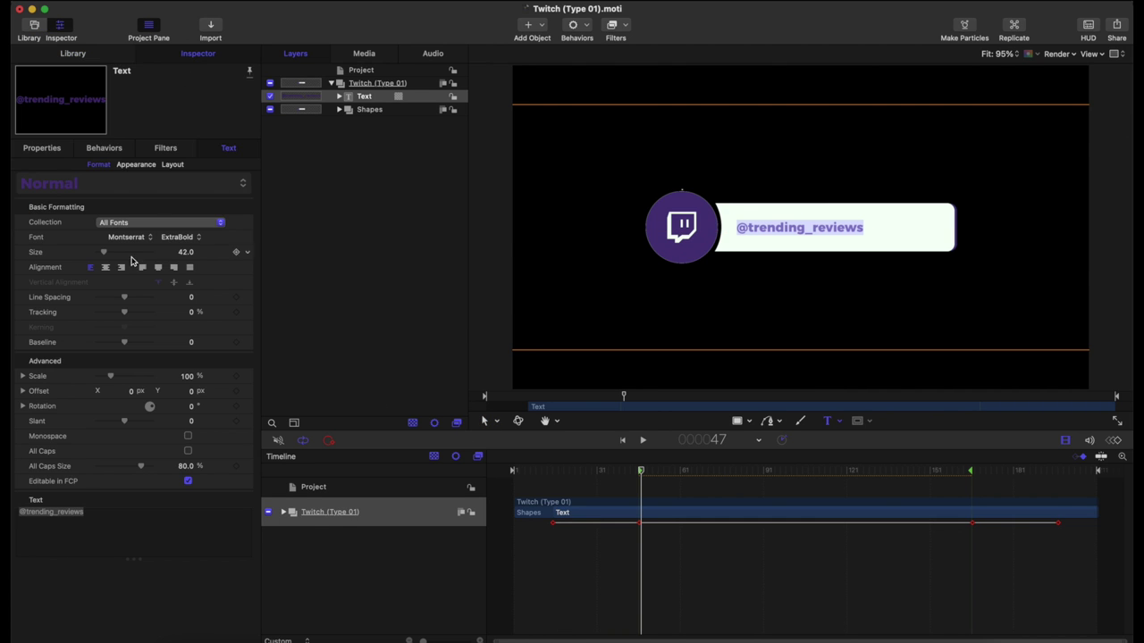
pyautogui.click(186, 236)
pyautogui.click(179, 164)
pyautogui.moveTo(183, 256); pyautogui.dragTo(186, 250)
# - View the text's face colour options and shift the text slightly to the right within the white bar
pyautogui.click(136, 165)
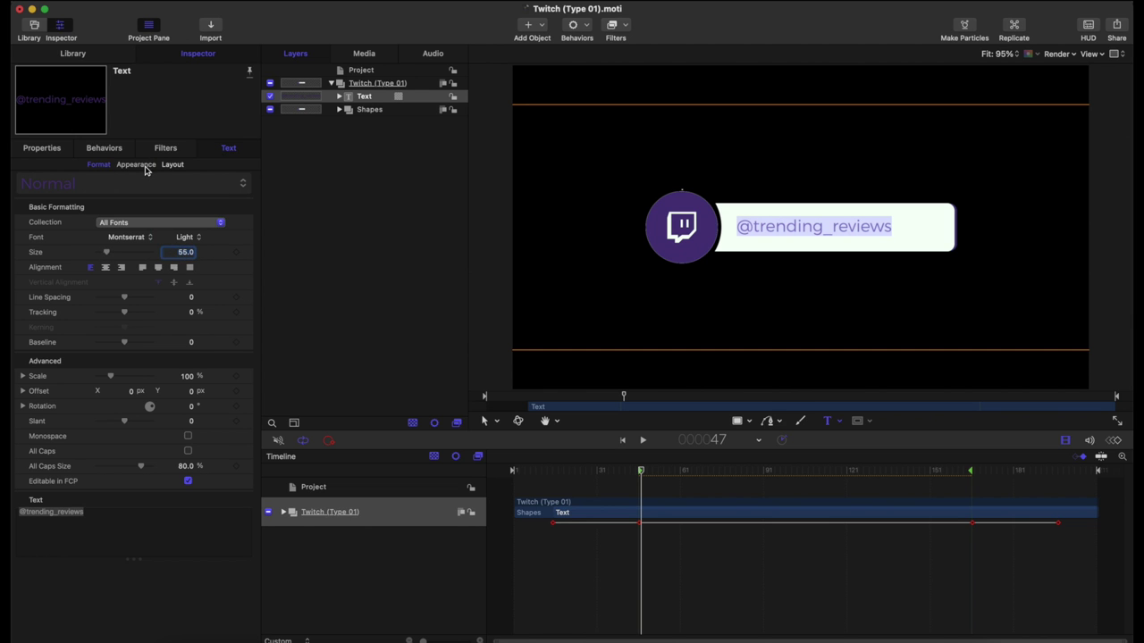
pyautogui.click(181, 365)
pyautogui.click(528, 375)
pyautogui.press('Escape')
pyautogui.moveTo(829, 231); pyautogui.dragTo(848, 233)
# - Expand the Twitch (Type 01) group in the timeline and replace the text's exit keyframe with a slightly earlier one
pyautogui.click(283, 512)
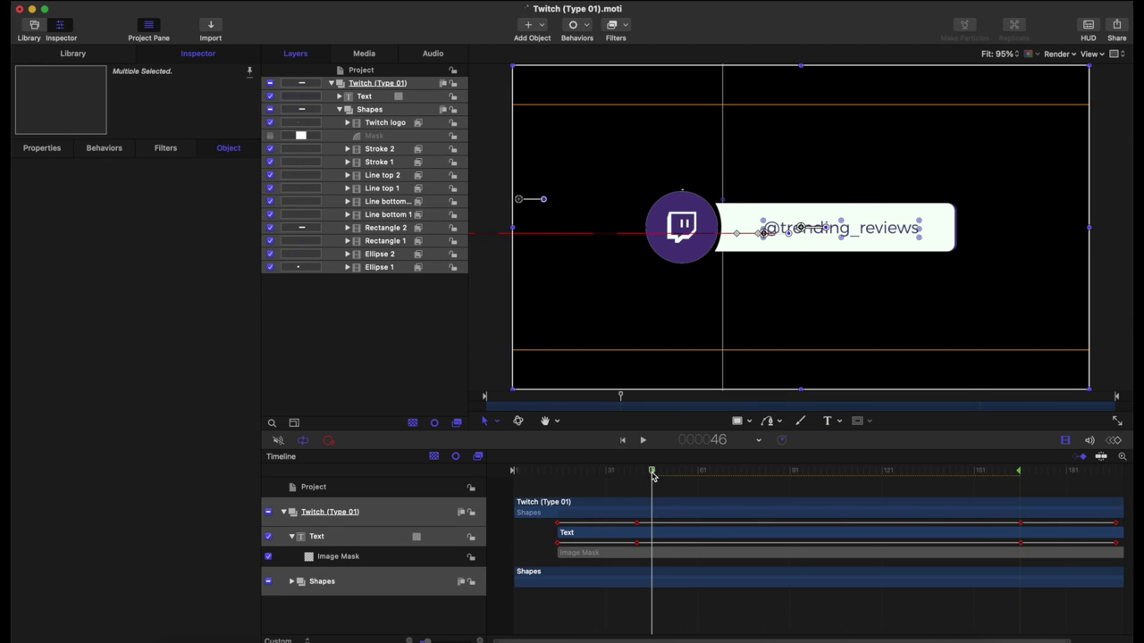
pyautogui.moveTo(653, 475); pyautogui.dragTo(623, 491)
pyautogui.moveTo(591, 540); pyautogui.dragTo(638, 525)
pyautogui.press('super+a')
pyautogui.click(638, 531)
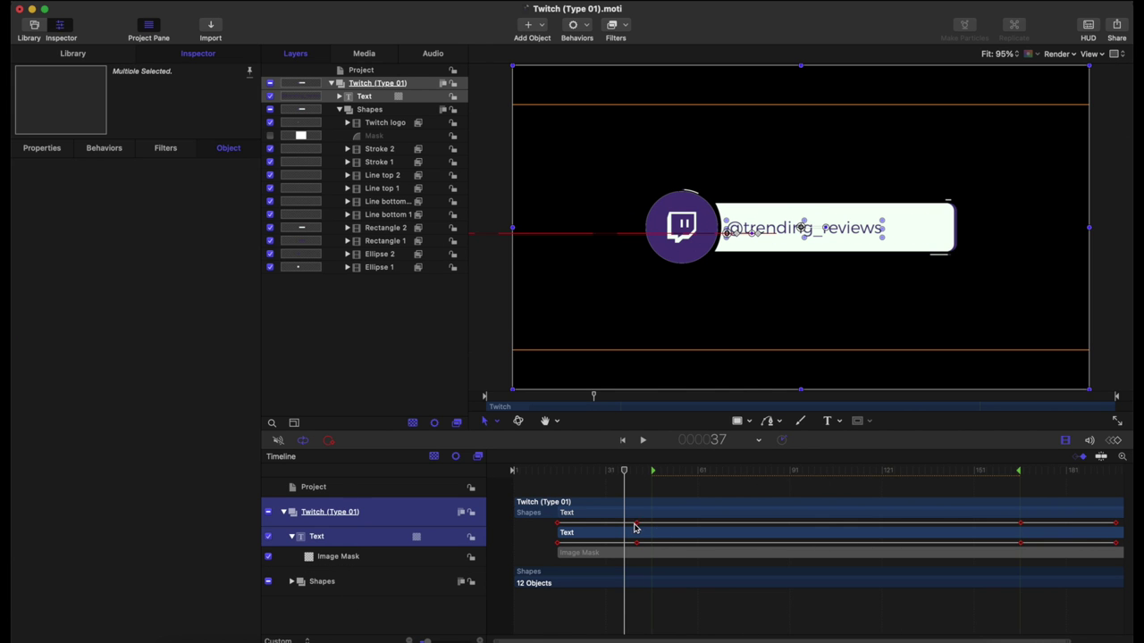
pyautogui.click(933, 471)
pyautogui.press('super+z')
pyautogui.moveTo(1003, 525); pyautogui.dragTo(1020, 526)
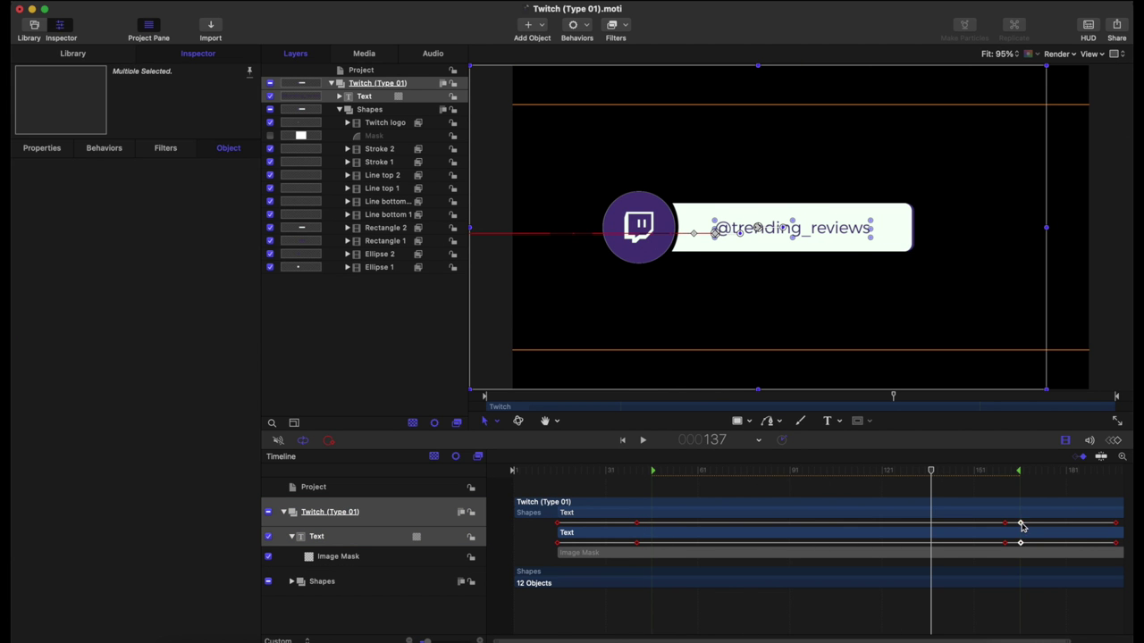
pyautogui.press('super+z')
# - Check the text animation at frames 1 and 54 and view the text layer's properties
pyautogui.moveTo(931, 471); pyautogui.dragTo(357, 312)
pyautogui.click(356, 313)
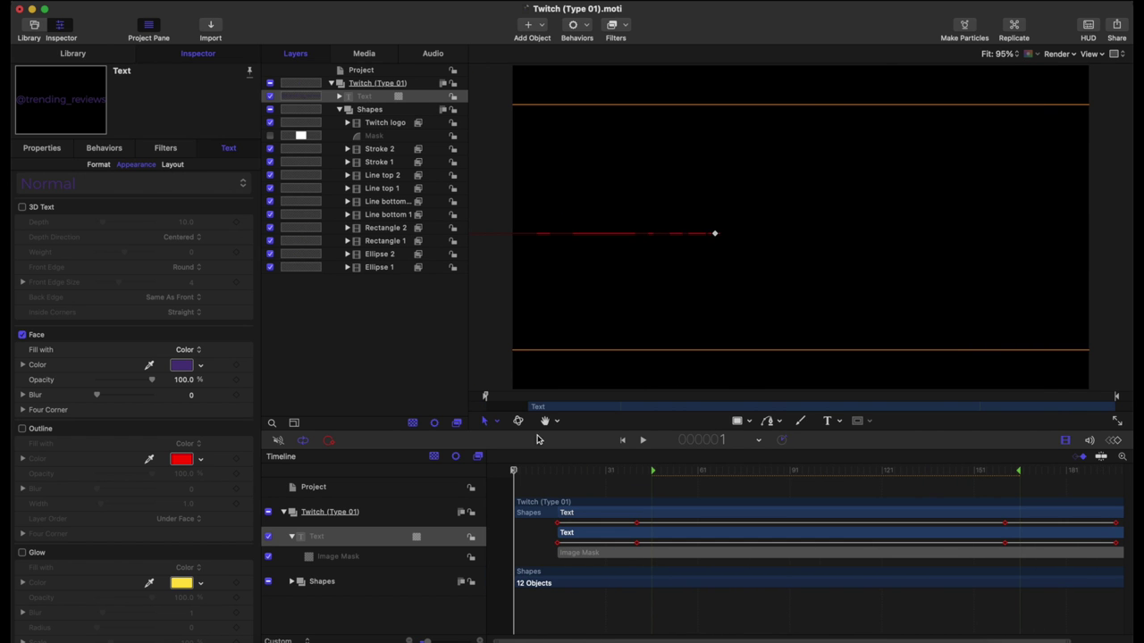
pyautogui.click(676, 471)
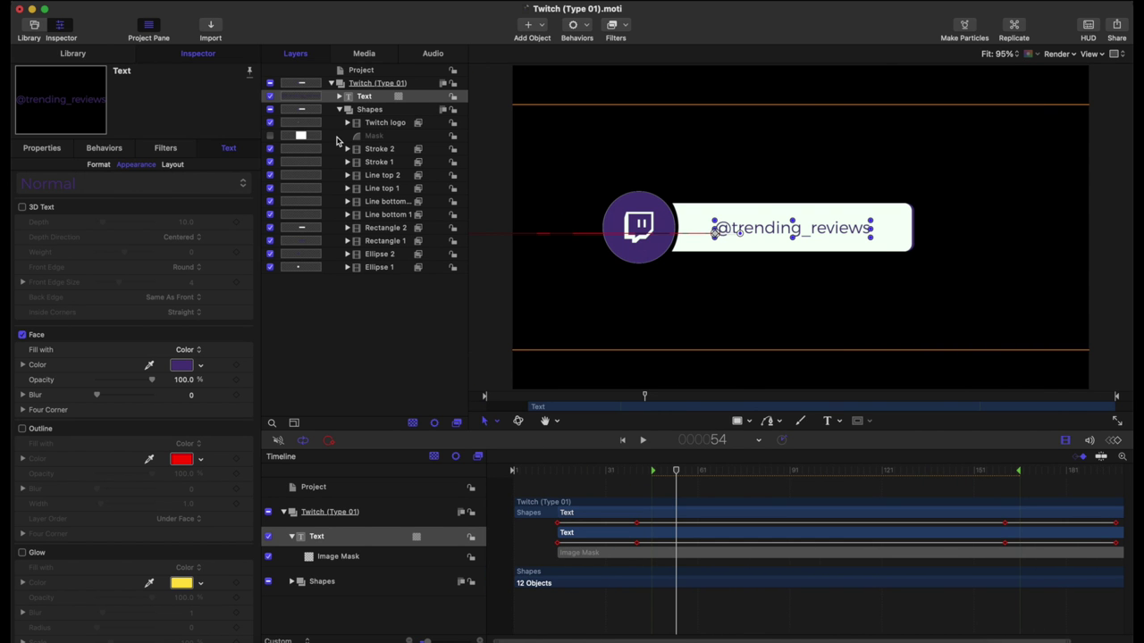
pyautogui.click(47, 151)
pyautogui.click(389, 377)
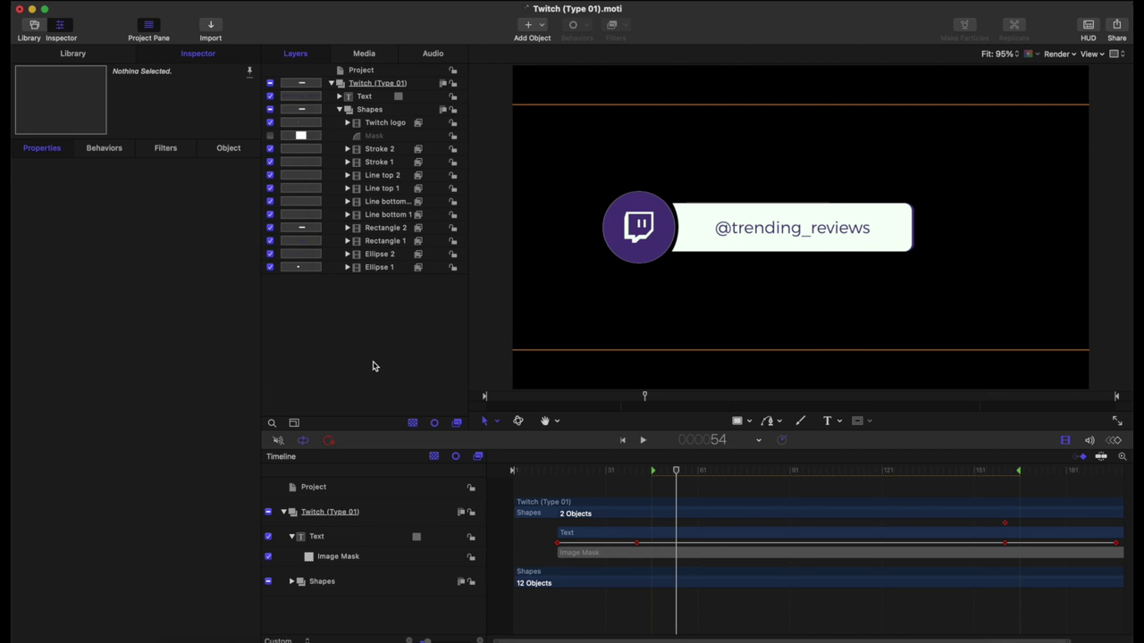
# - Import the TikTok-White-Logo image and scale it down to fit inside the purple circle over the Twitch logo
pyautogui.press('super+i')
pyautogui.click(468, 145)
pyautogui.click(786, 407)
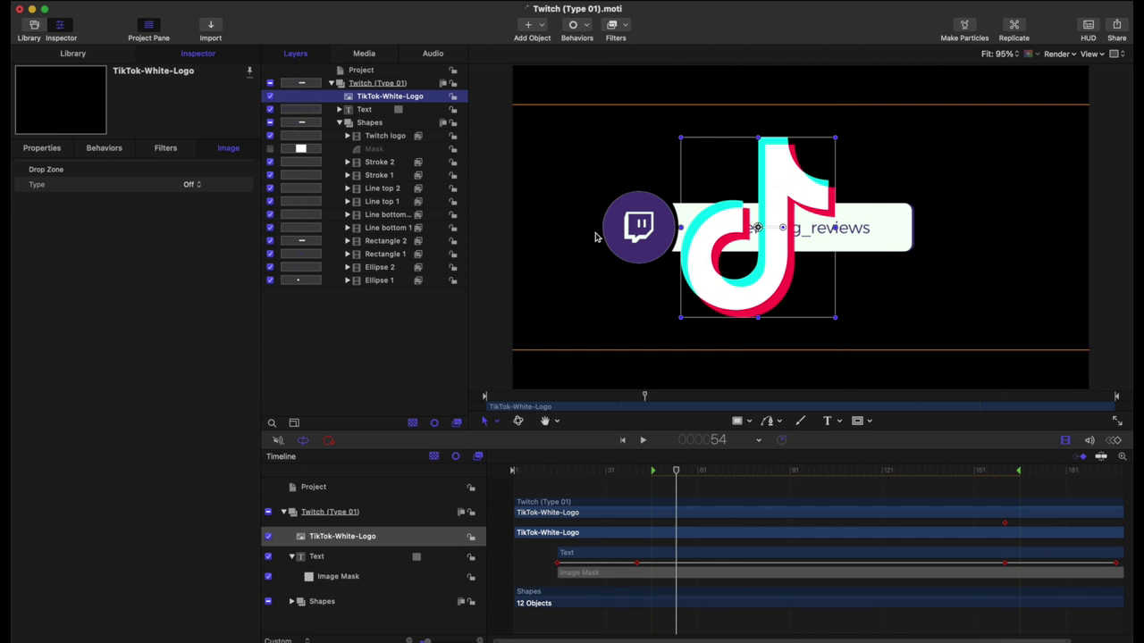
pyautogui.moveTo(833, 317); pyautogui.dragTo(639, 243)
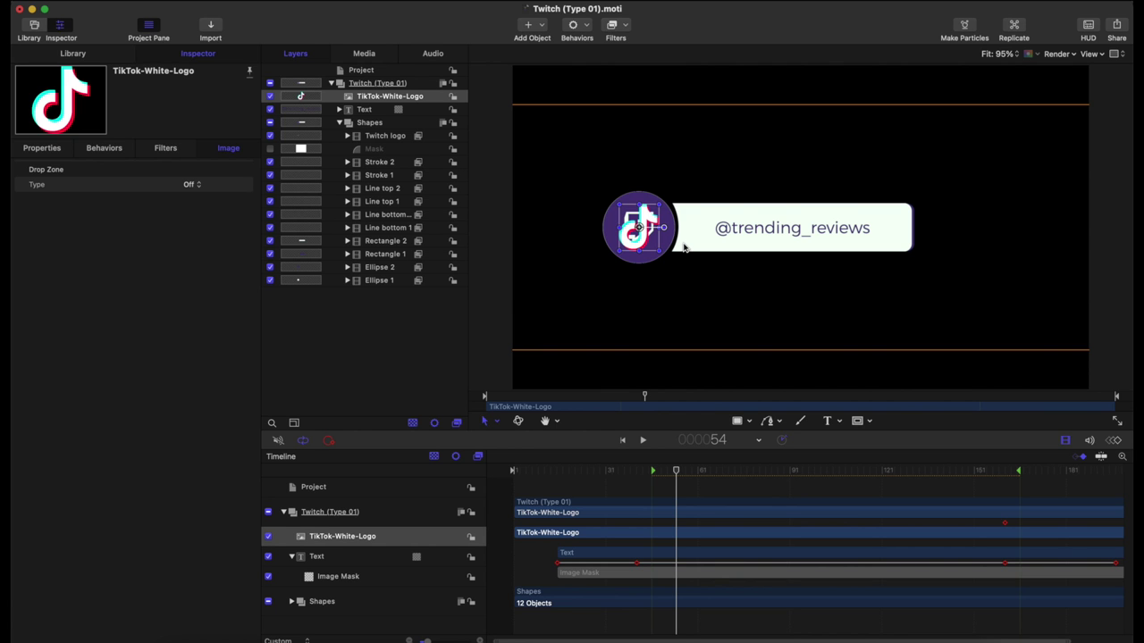
# - Move the TikTok-White-Logo layer into the Shapes group below the Mask and trim its start to frame 15
pyautogui.moveTo(548, 472); pyautogui.dragTo(540, 475)
pyautogui.moveTo(376, 97); pyautogui.dragTo(385, 156)
pyautogui.click(291, 581)
pyautogui.click(306, 553)
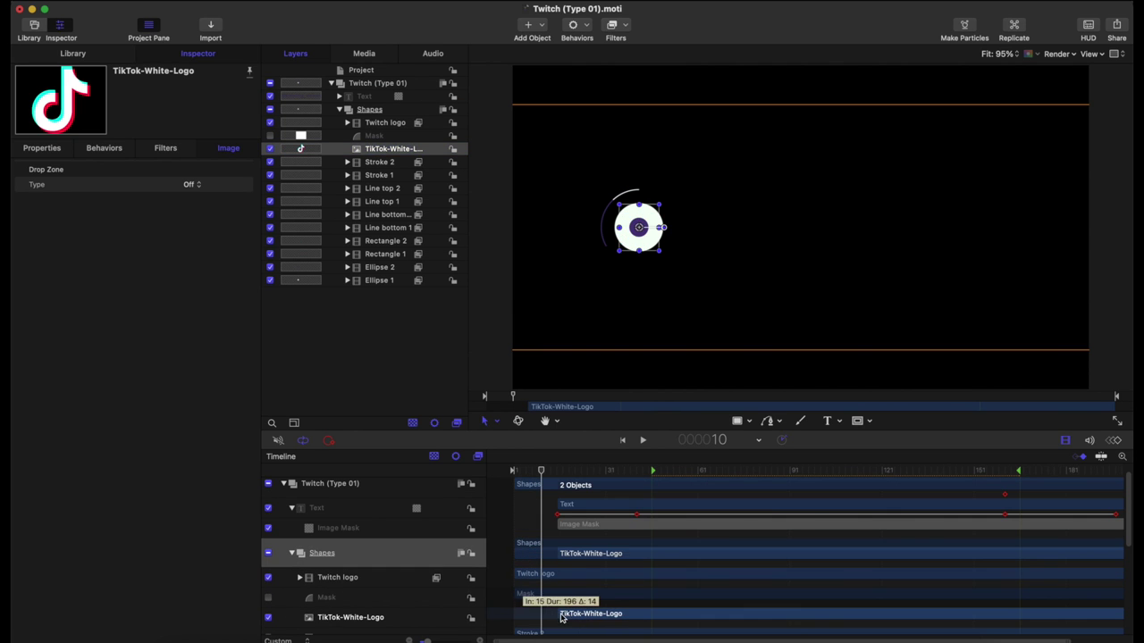
# - With the Twitch logo hidden, keyframe the TikTok logo growing from a small size at frame 15 to nearly fill the circle at frame 27
pyautogui.moveTo(542, 472); pyautogui.dragTo(559, 472)
pyautogui.moveTo(658, 250); pyautogui.dragTo(643, 232)
pyautogui.moveTo(631, 220); pyautogui.dragTo(640, 229)
pyautogui.click(328, 441)
pyautogui.moveTo(560, 471); pyautogui.dragTo(593, 472)
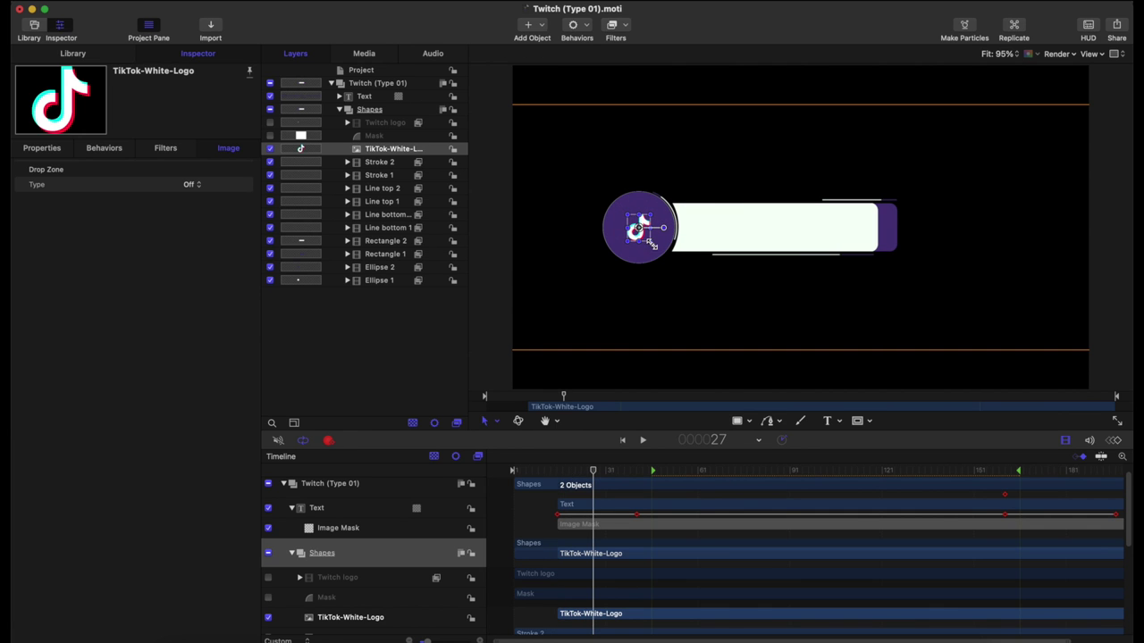
pyautogui.moveTo(650, 241)
pyautogui.mouseDown()
pyautogui.moveTo(662, 262)
pyautogui.moveTo(638, 226)
pyautogui.mouseUp()
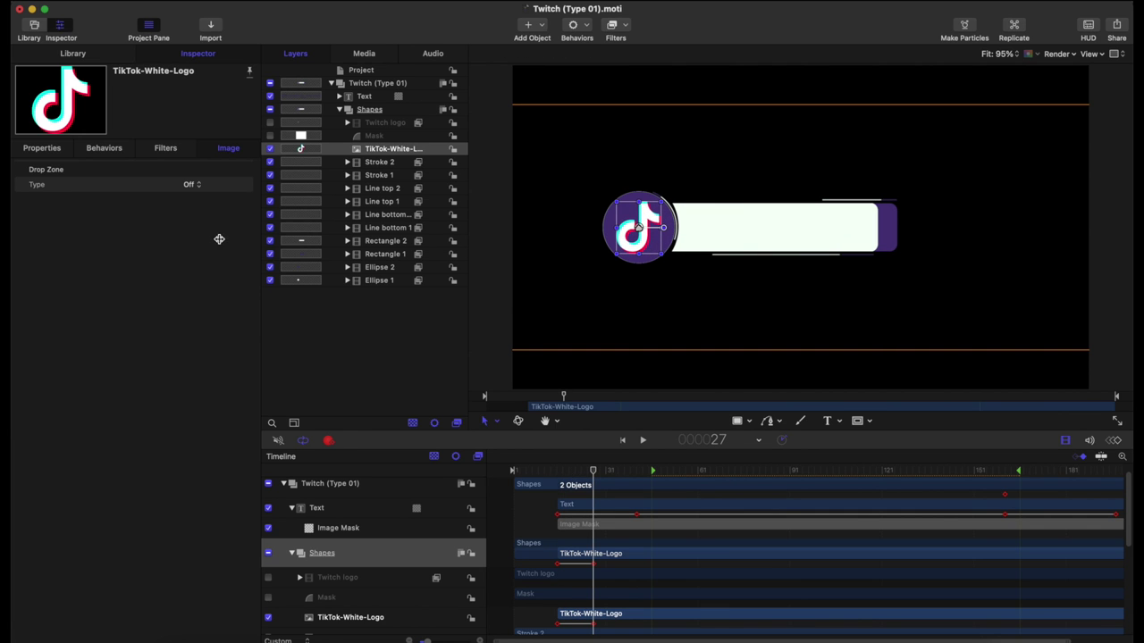
# - Set the Stroke 1 fill colour to the pinkish red sampled from the TikTok logo
pyautogui.click(348, 162)
pyautogui.click(347, 188)
pyautogui.click(364, 176)
pyautogui.click(365, 201)
pyautogui.click(186, 201)
pyautogui.click(556, 577)
pyautogui.click(642, 247)
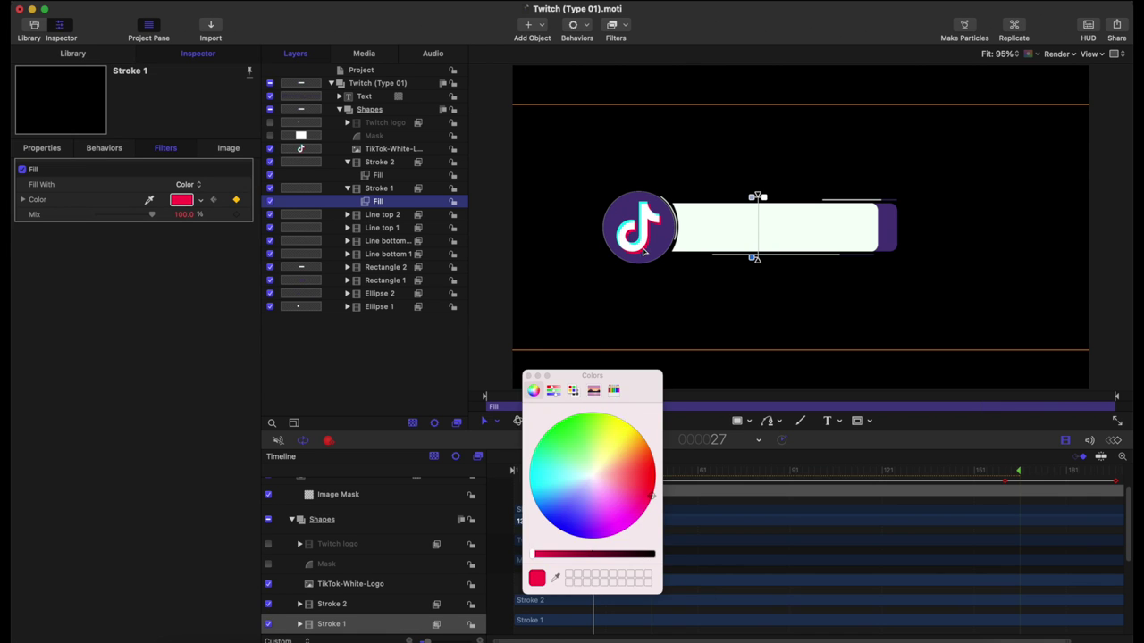
pyautogui.click(522, 375)
# - Set the fills of Line top 1 and Line bottom 1 to the pinkish red sampled from the TikTok logo
pyautogui.click(347, 214)
pyautogui.click(347, 240)
pyautogui.click(347, 267)
pyautogui.click(347, 293)
pyautogui.click(378, 254)
pyautogui.click(149, 199)
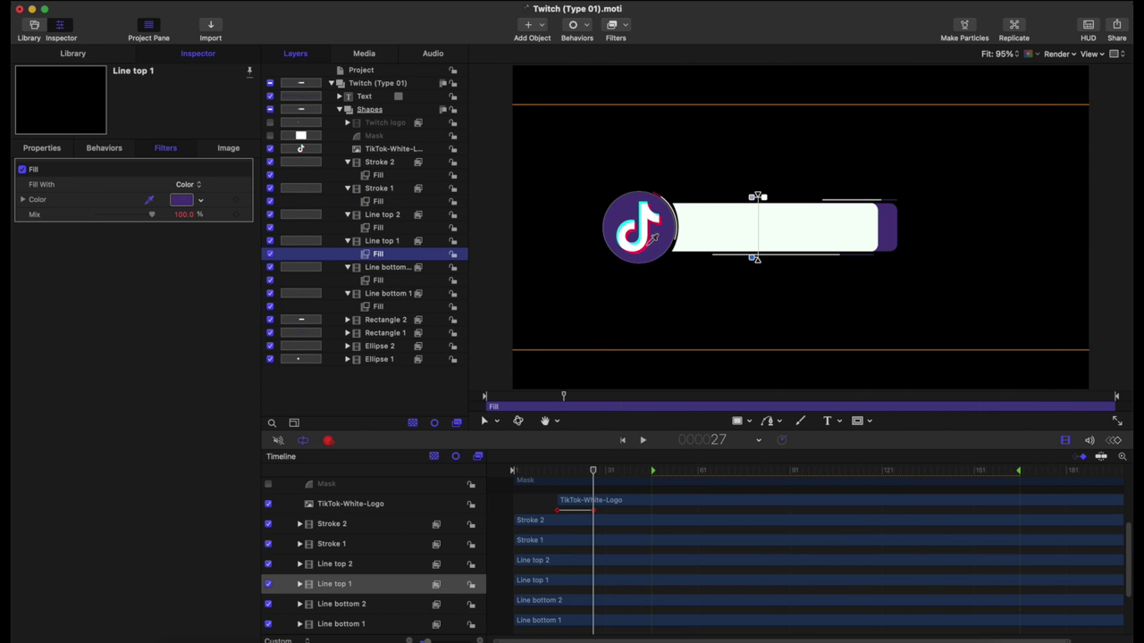
pyautogui.click(648, 244)
pyautogui.click(378, 279)
pyautogui.click(379, 307)
# - Set the Rectangle 1 fill colour to black at frame 27
pyautogui.click(347, 319)
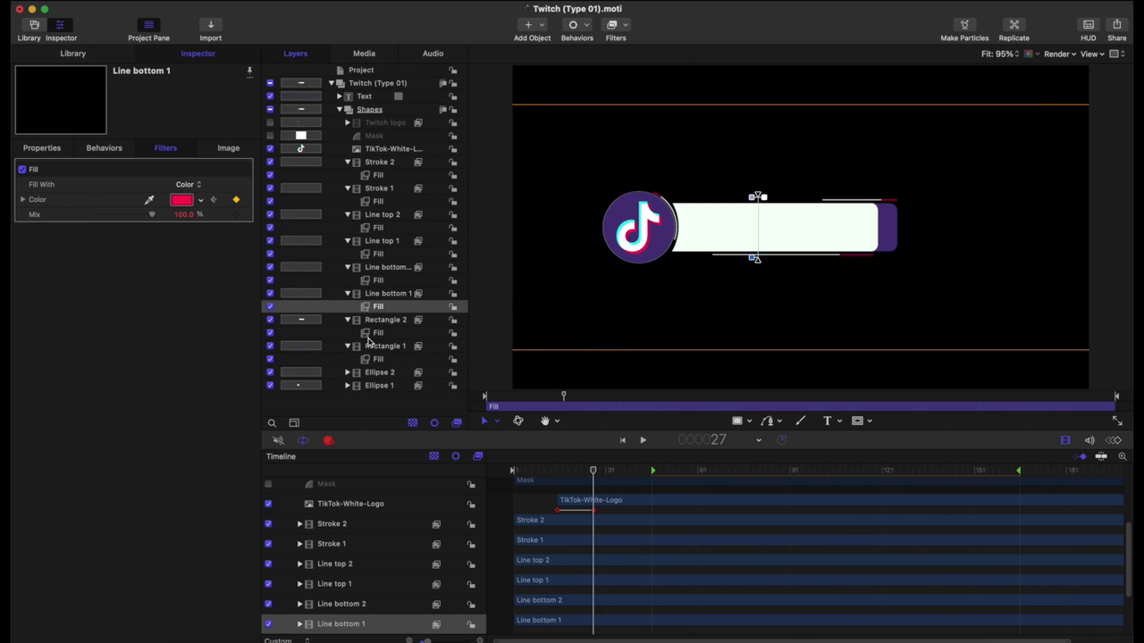
pyautogui.click(347, 346)
pyautogui.click(378, 359)
pyautogui.click(190, 203)
pyautogui.click(647, 553)
pyautogui.click(523, 375)
# - Set the Ellipse 2 fill colour to black at frame 27
pyautogui.click(347, 373)
pyautogui.click(378, 386)
pyautogui.click(183, 200)
pyautogui.click(647, 553)
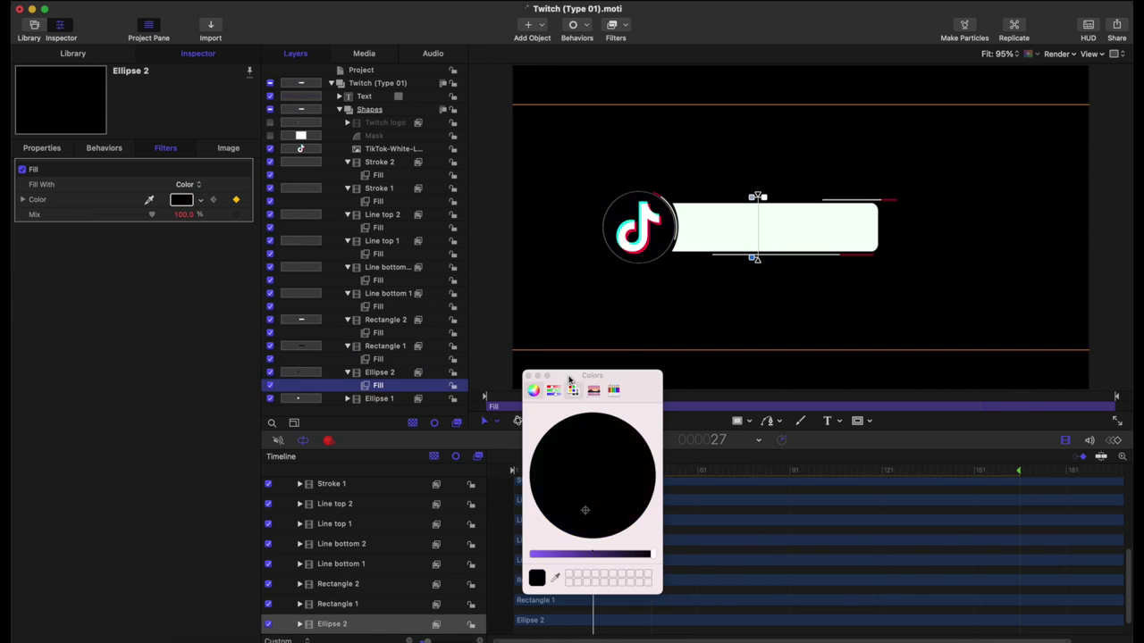
pyautogui.click(523, 375)
# - At frame 15, set the fills of Ellipse 2 and Rectangle 1 to black
pyautogui.moveTo(561, 471)
pyautogui.mouseDown()
pyautogui.moveTo(580, 478)
pyautogui.moveTo(556, 473)
pyautogui.mouseUp()
pyautogui.click(347, 398)
pyautogui.click(378, 410)
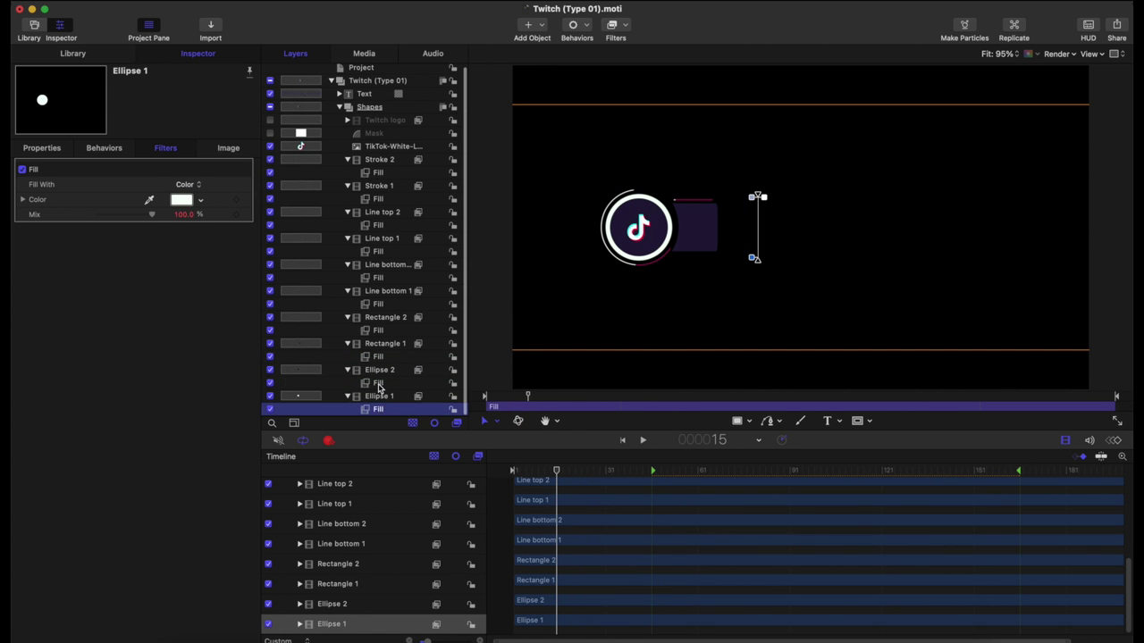
pyautogui.click(378, 384)
pyautogui.click(182, 199)
pyautogui.moveTo(630, 554); pyautogui.dragTo(676, 559)
pyautogui.click(378, 357)
pyautogui.click(193, 200)
pyautogui.click(536, 579)
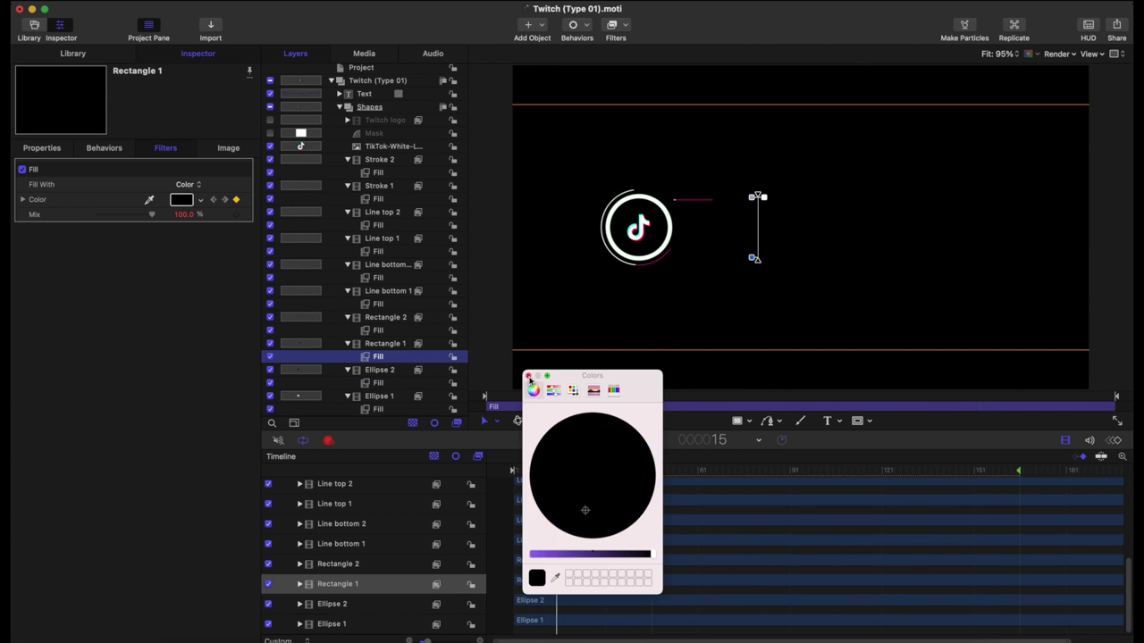
# - Keyframe the TikTok logo shrunk to a tiny size at frame 189 and trim its layer's end to frame 194
pyautogui.scroll(5, 344, 538)
pyautogui.click(351, 561)
pyautogui.moveTo(952, 472); pyautogui.dragTo(1035, 495)
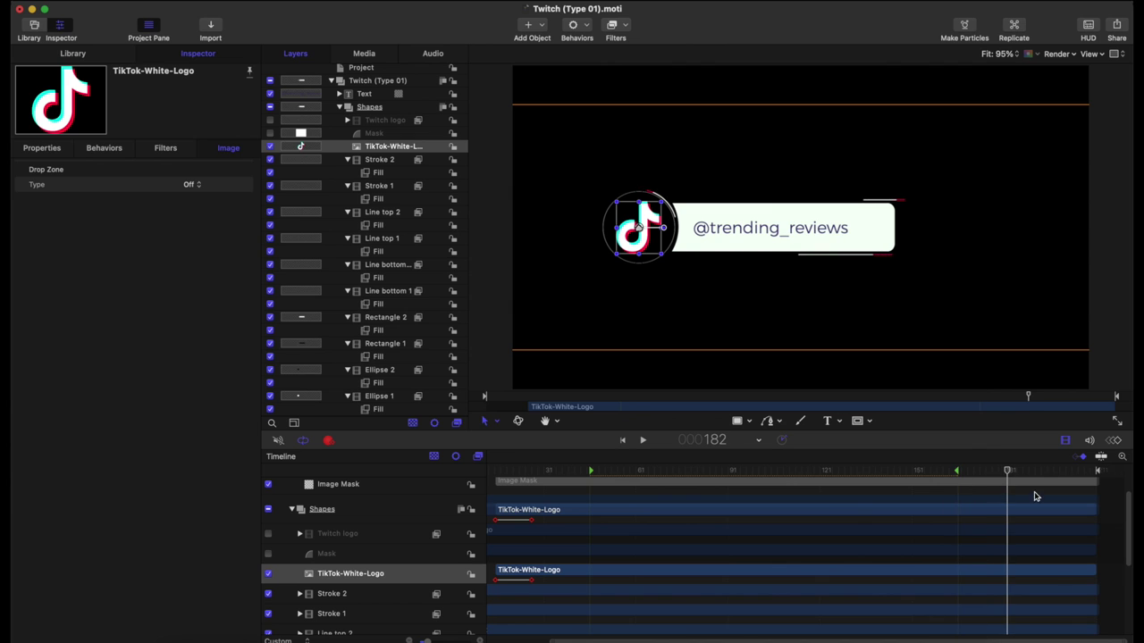
pyautogui.moveTo(580, 473); pyautogui.dragTo(988, 541)
pyautogui.click(330, 443)
pyautogui.click(326, 443)
pyautogui.moveTo(988, 472); pyautogui.dragTo(1030, 476)
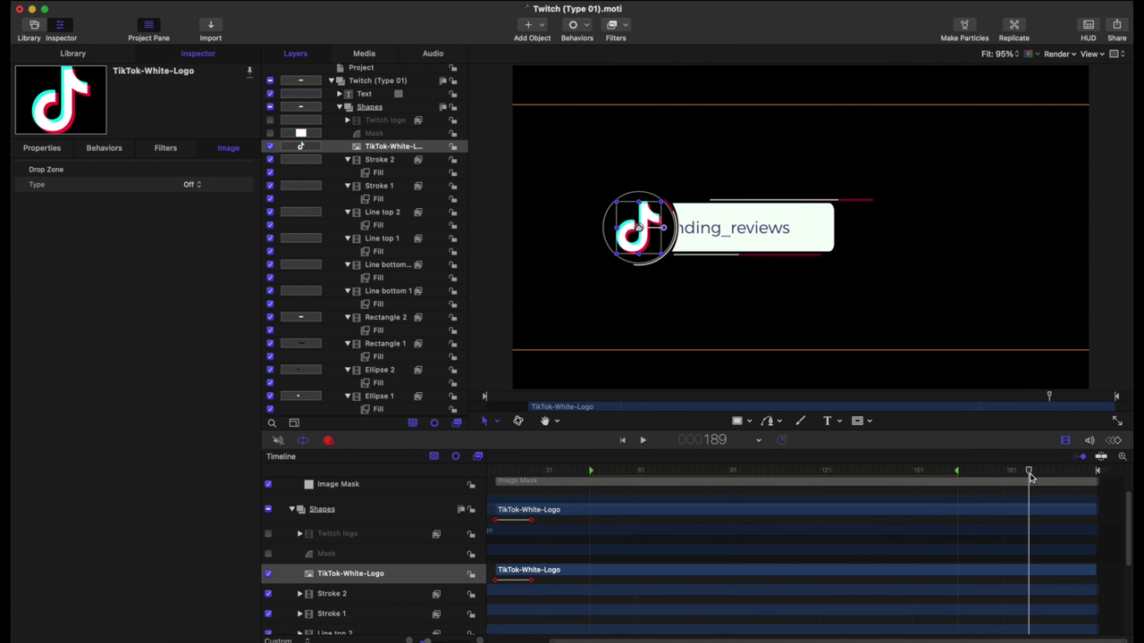
pyautogui.moveTo(660, 254); pyautogui.dragTo(623, 212)
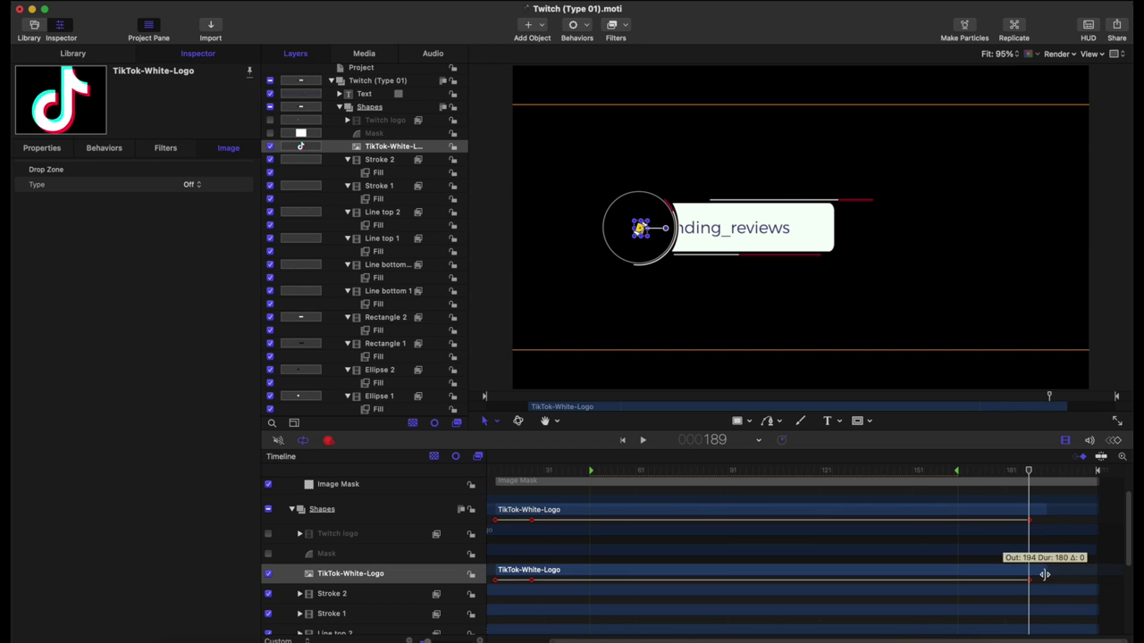
# - Play the title from the start to check the TikTok logo's animation
pyautogui.press('Home')
pyautogui.click(485, 358)
pyautogui.press('space')
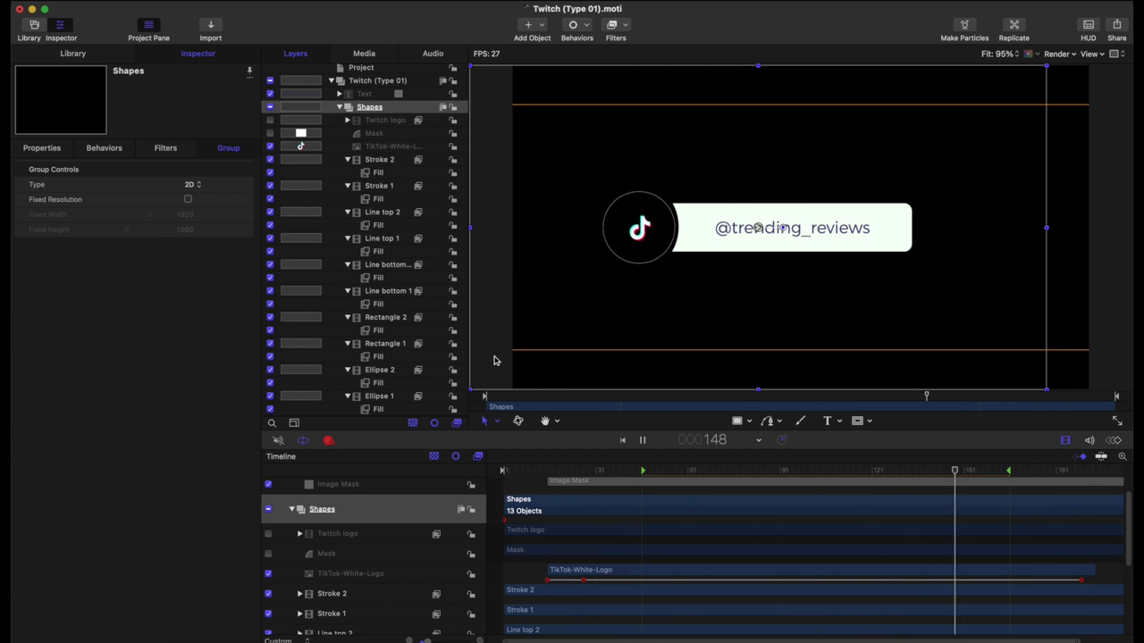
pyautogui.press('space')
# - Copy the TikTok logo's full-size keyframe to the frame of the text's exit keyframe and play the animation
pyautogui.scroll(-1, 607, 580)
pyautogui.click(594, 572)
pyautogui.press('super+c')
pyautogui.moveTo(1039, 473); pyautogui.dragTo(485, 472)
pyautogui.press('super+v')
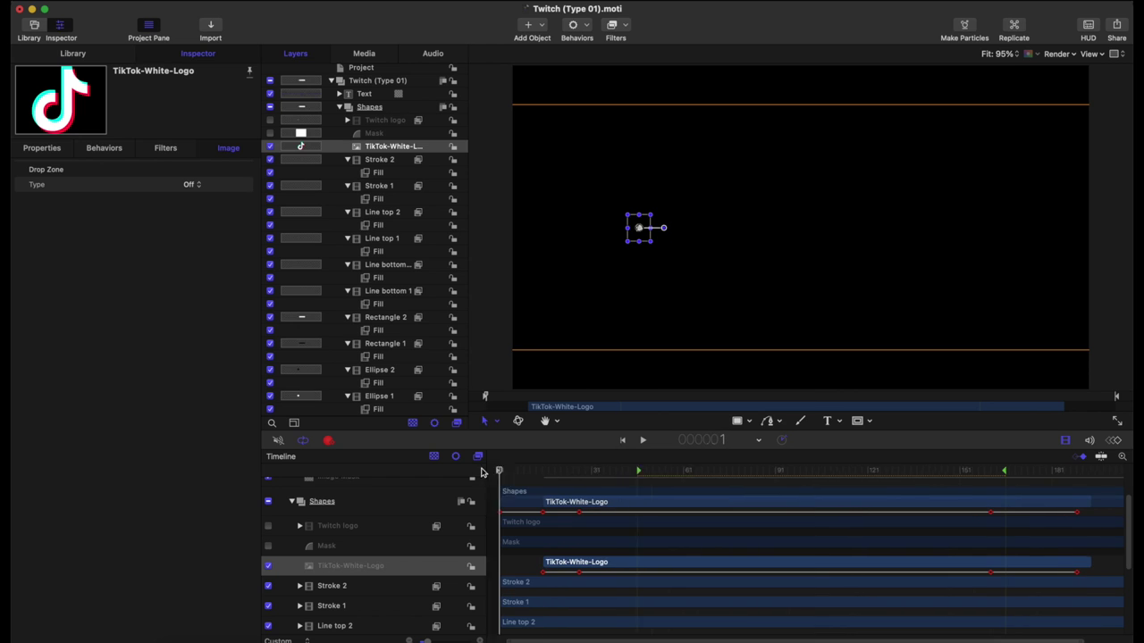
pyautogui.press('space')
pyautogui.press('space')
pyautogui.click(766, 233)
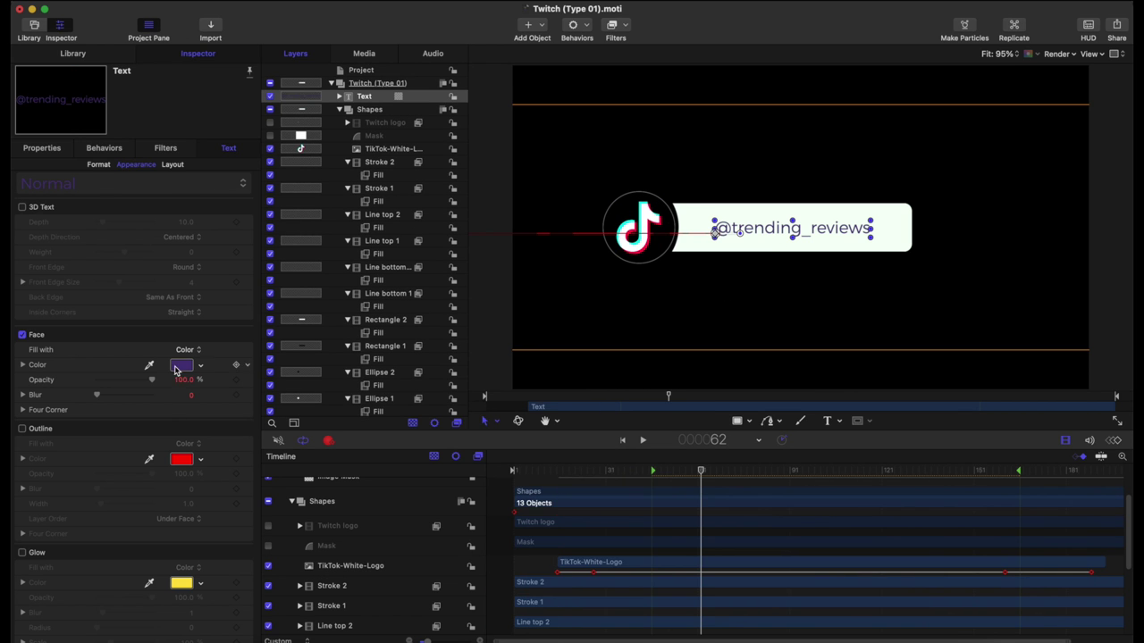
pyautogui.click(179, 367)
pyautogui.click(649, 553)
pyautogui.click(528, 377)
# - Play the recoloured title from the beginning and stop once the text is fully shown
pyautogui.click(536, 565)
pyautogui.moveTo(636, 473); pyautogui.dragTo(520, 469)
pyautogui.click(519, 469)
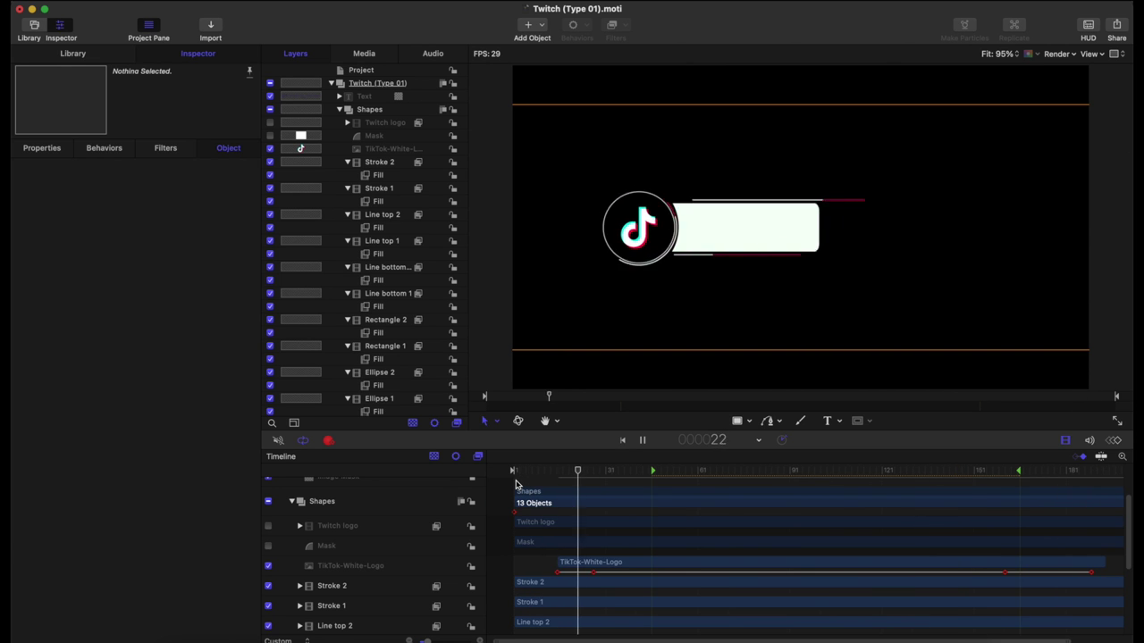
pyautogui.press('space')
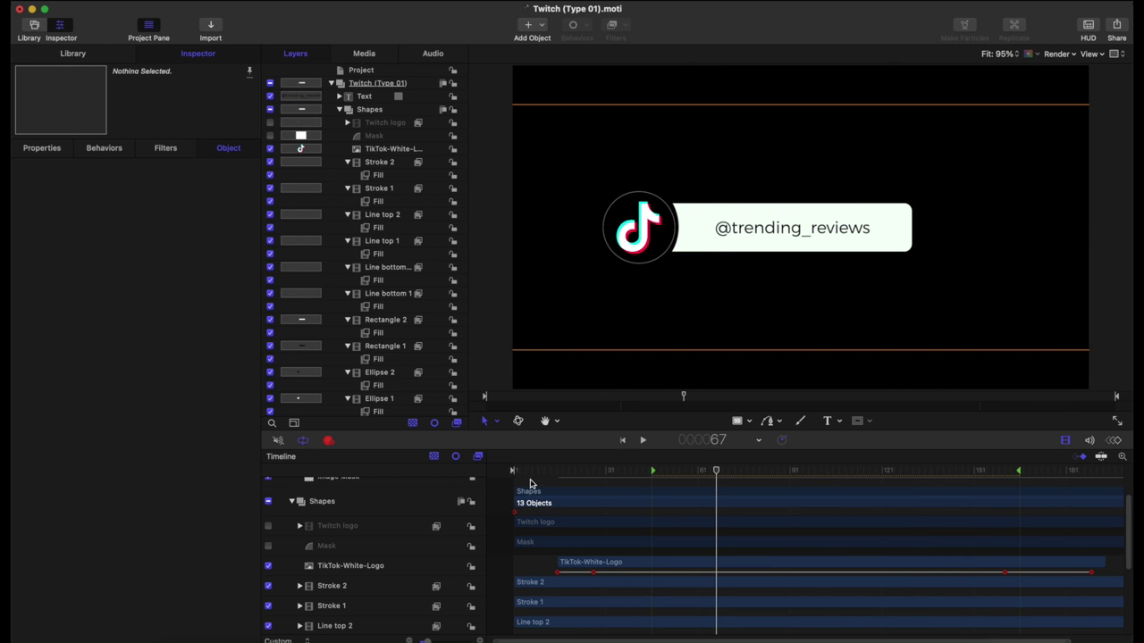
# - Save the title as a new template named TikTok Lower Third in the Social Media Lower Thirds category
pyautogui.click(99, 2)
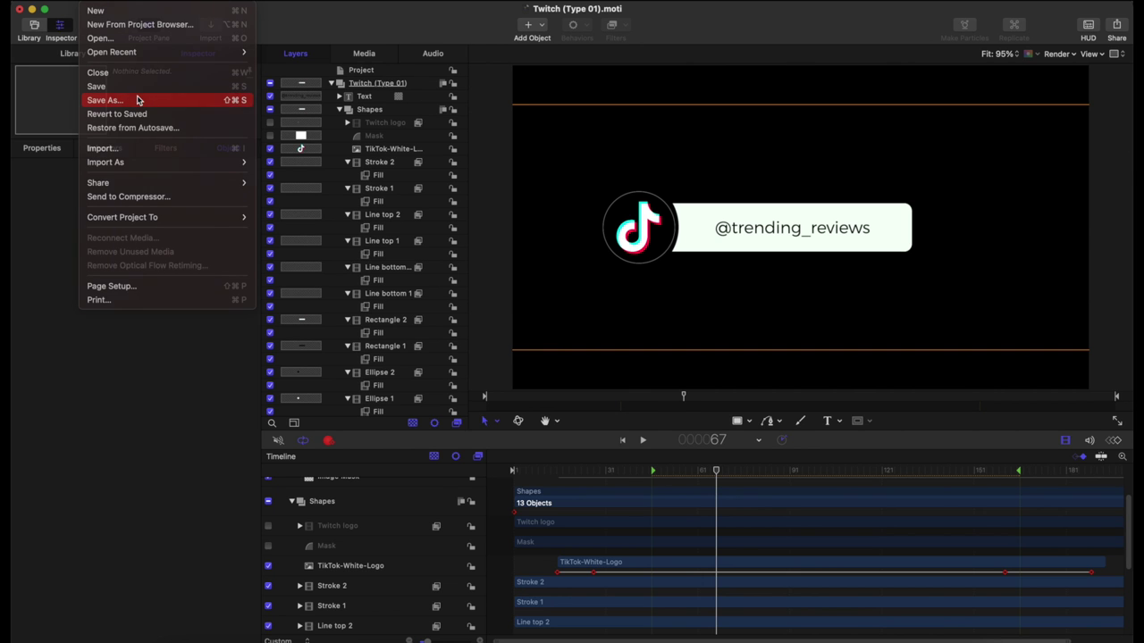
pyautogui.click(98, 100)
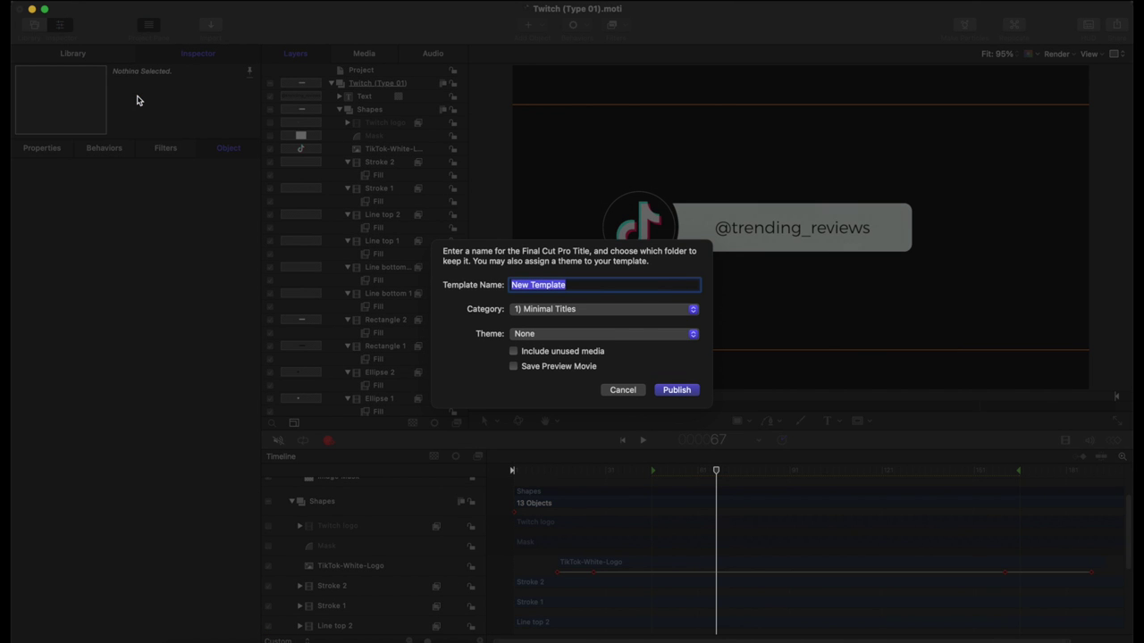
pyautogui.write('TikTok Lower Third')
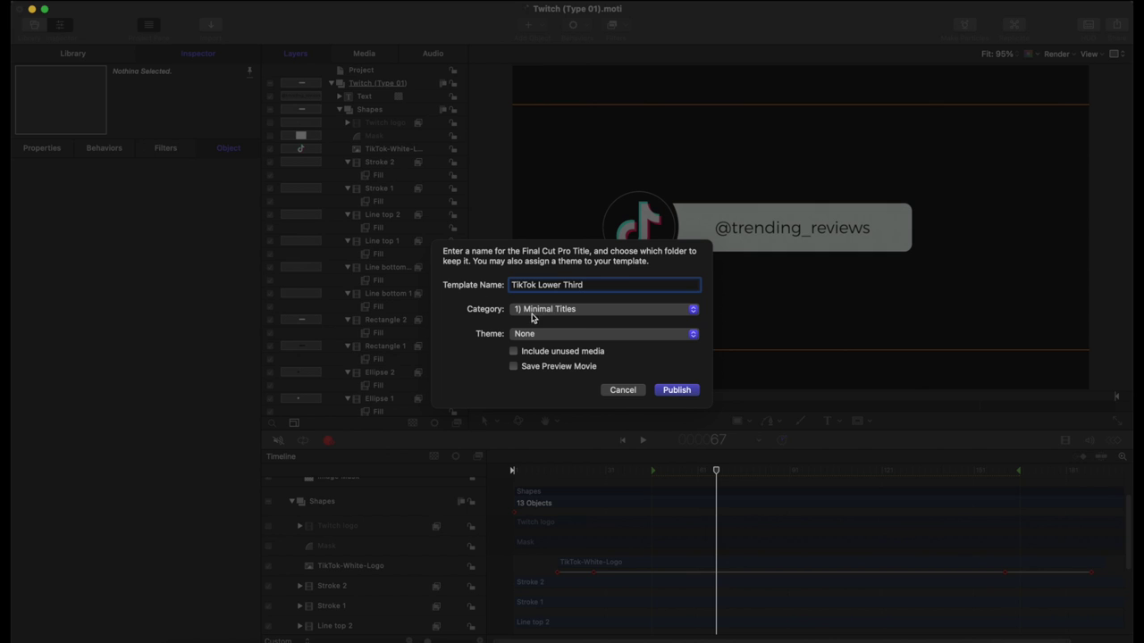
pyautogui.click(602, 313)
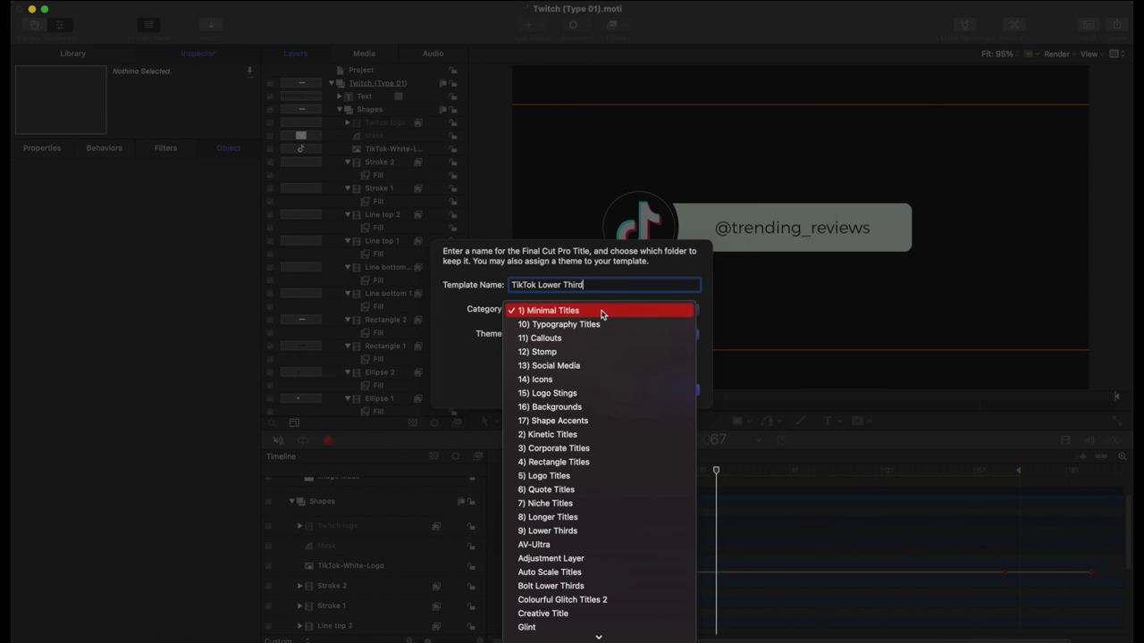
pyautogui.scroll(-10, 610, 440)
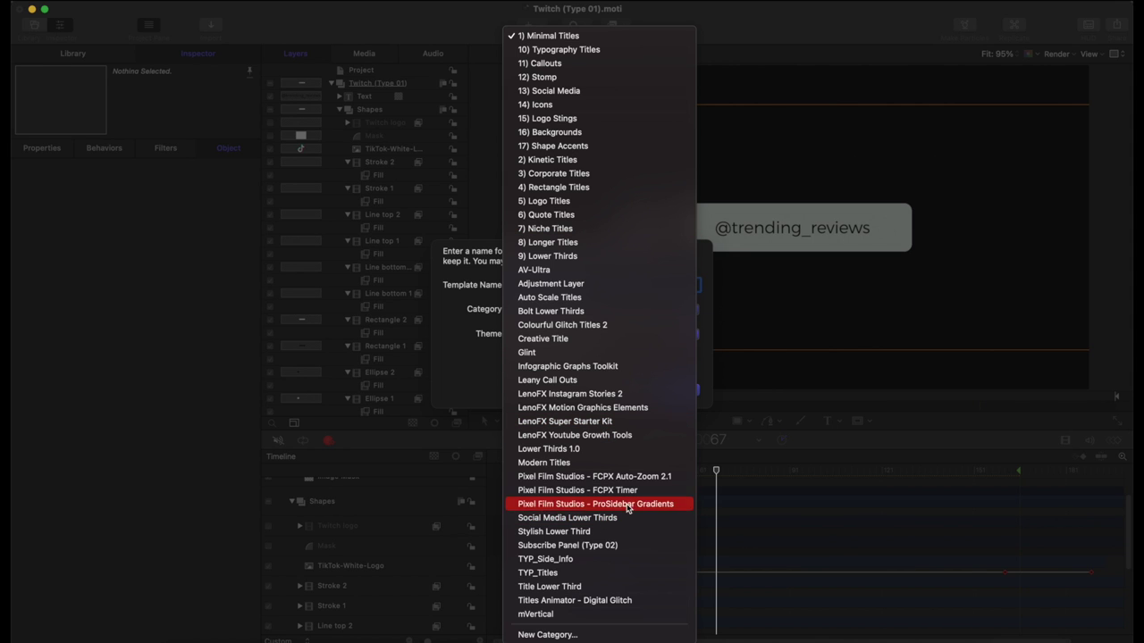
pyautogui.click(575, 524)
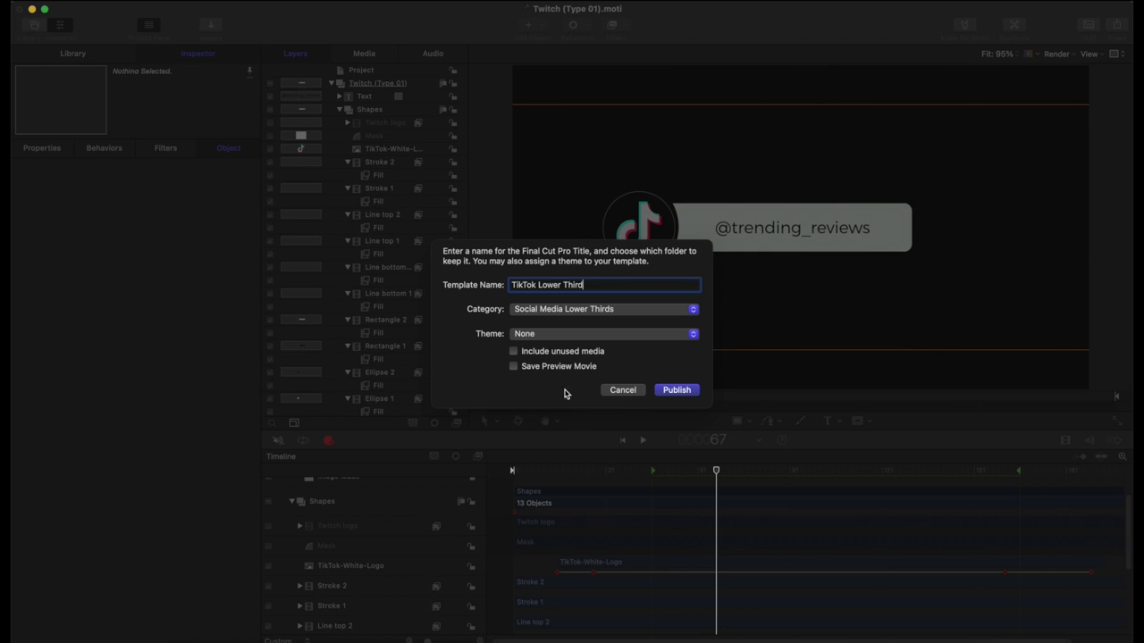
pyautogui.click(676, 391)
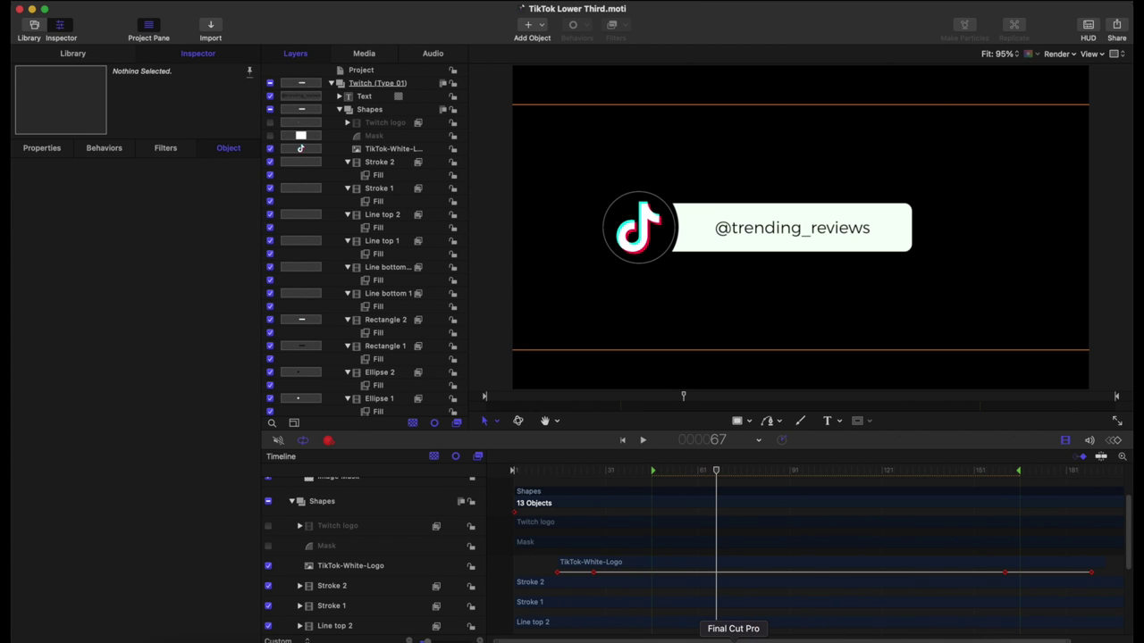
# - Switch to Final Cut Pro, add the TikTok Lower Third title from Social Media Lower Thirds above the field8 clip at the playhead, and play it
pyautogui.click(733, 641)
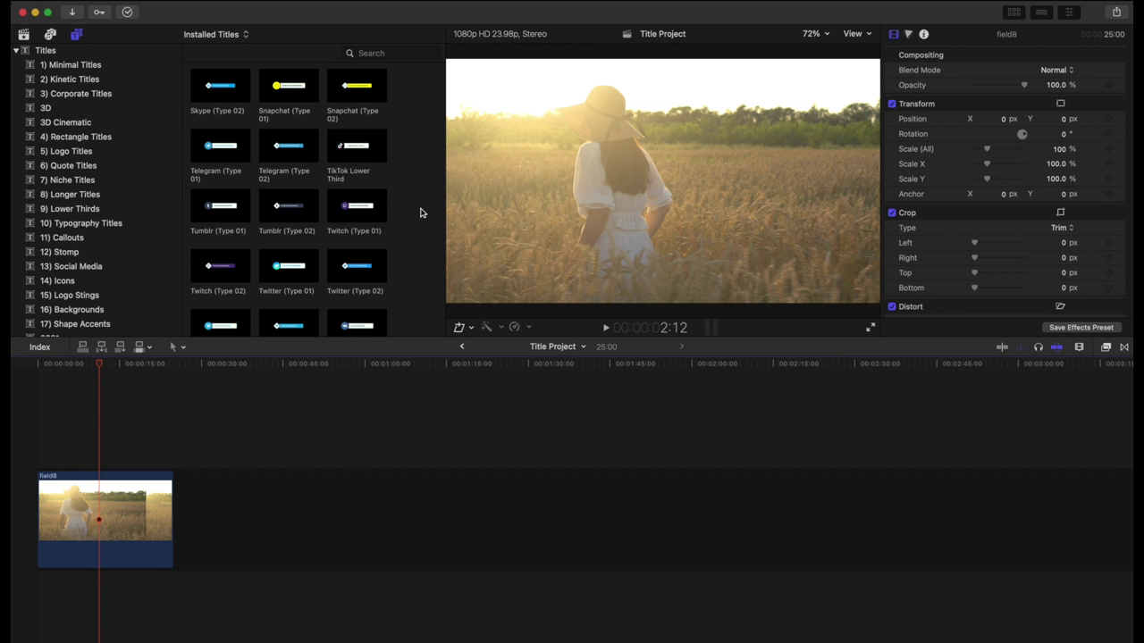
pyautogui.scroll(-15, 80, 216)
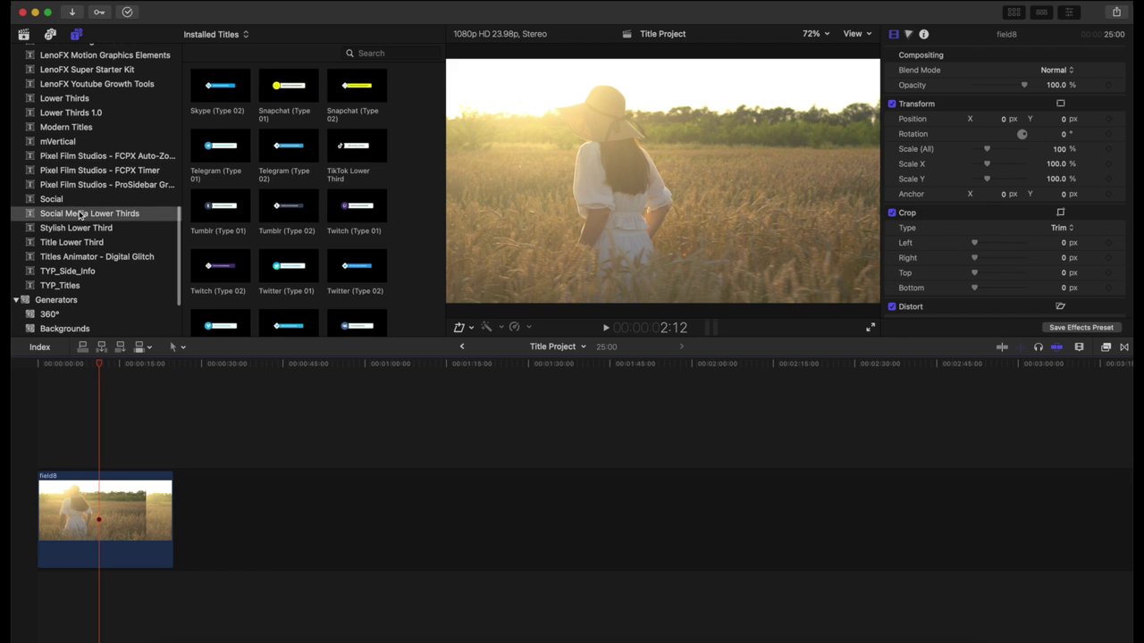
pyautogui.scroll(-1, 402, 241)
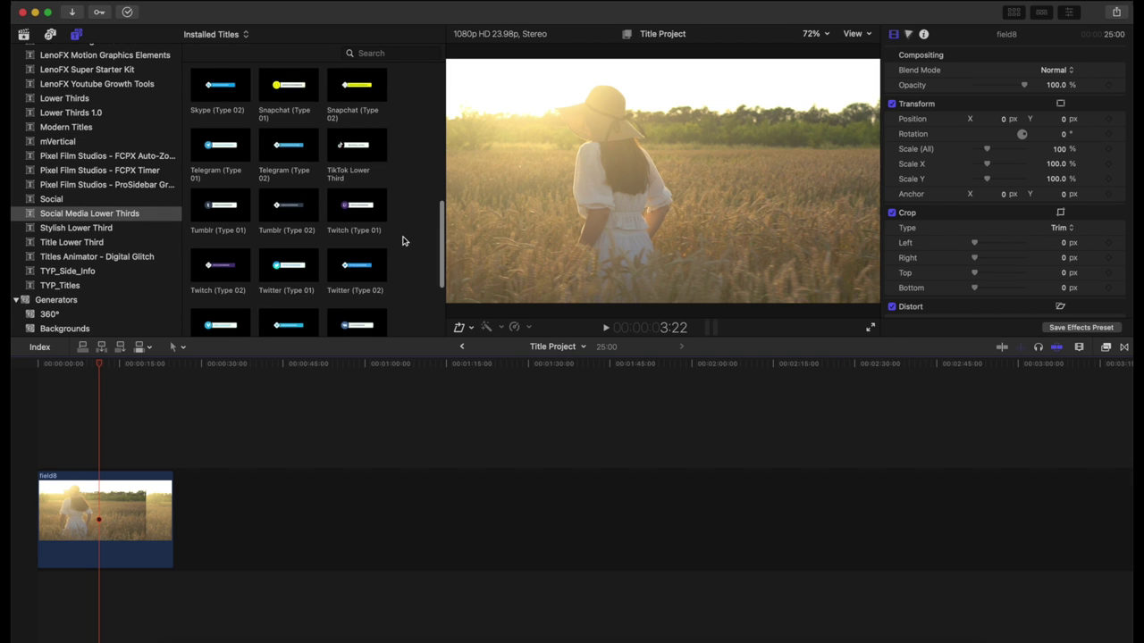
pyautogui.scroll(10, 402, 242)
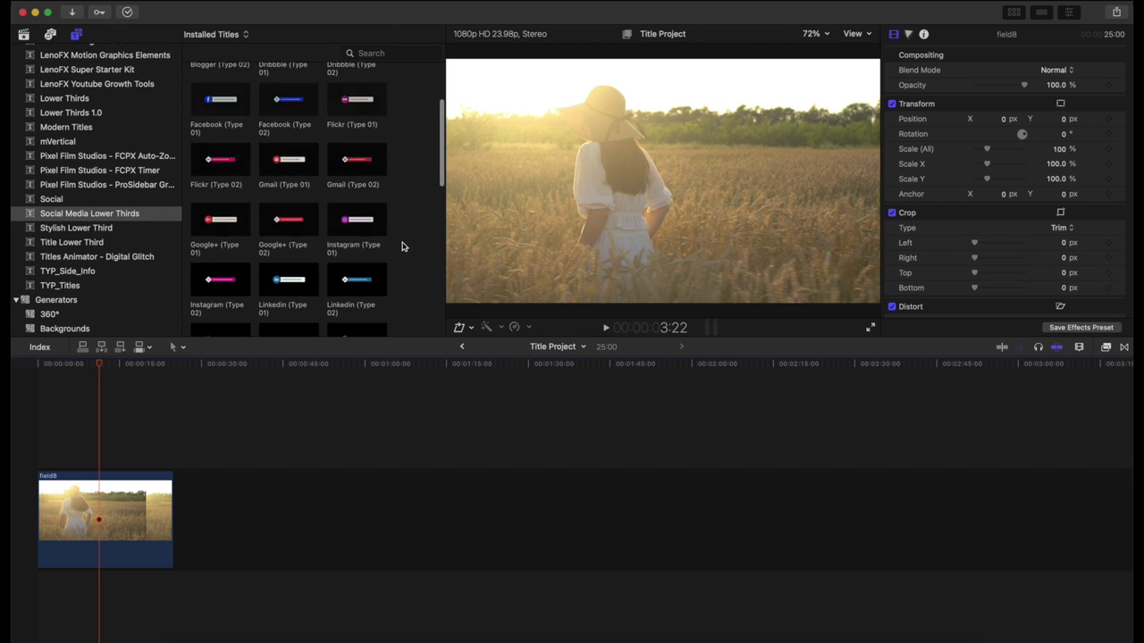
pyautogui.scroll(-5, 402, 247)
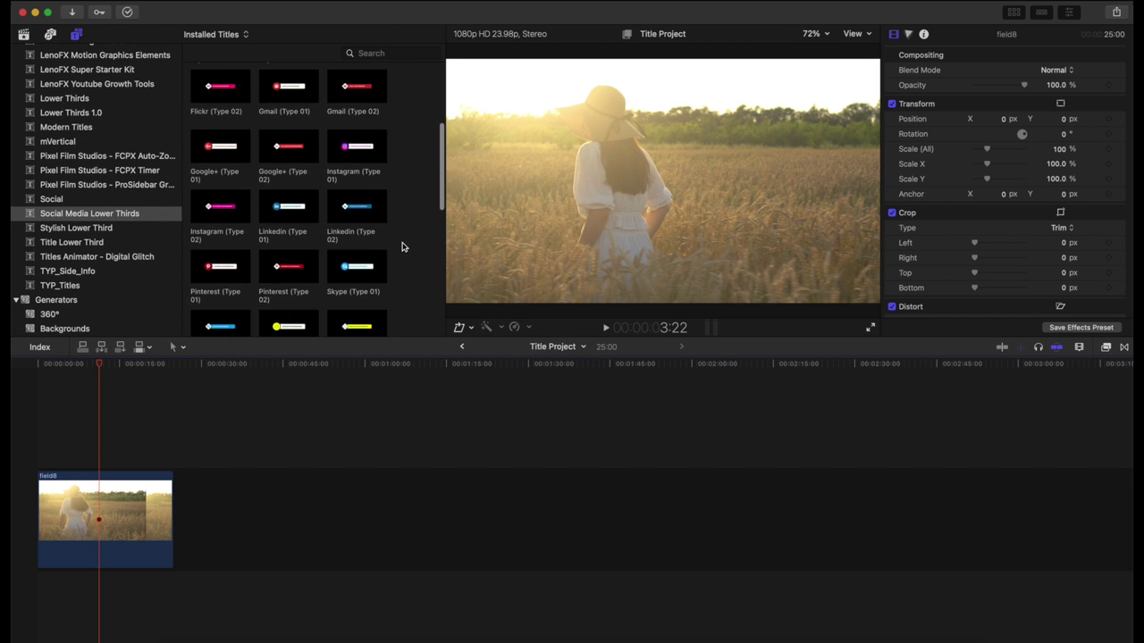
pyautogui.scroll(-3, 402, 247)
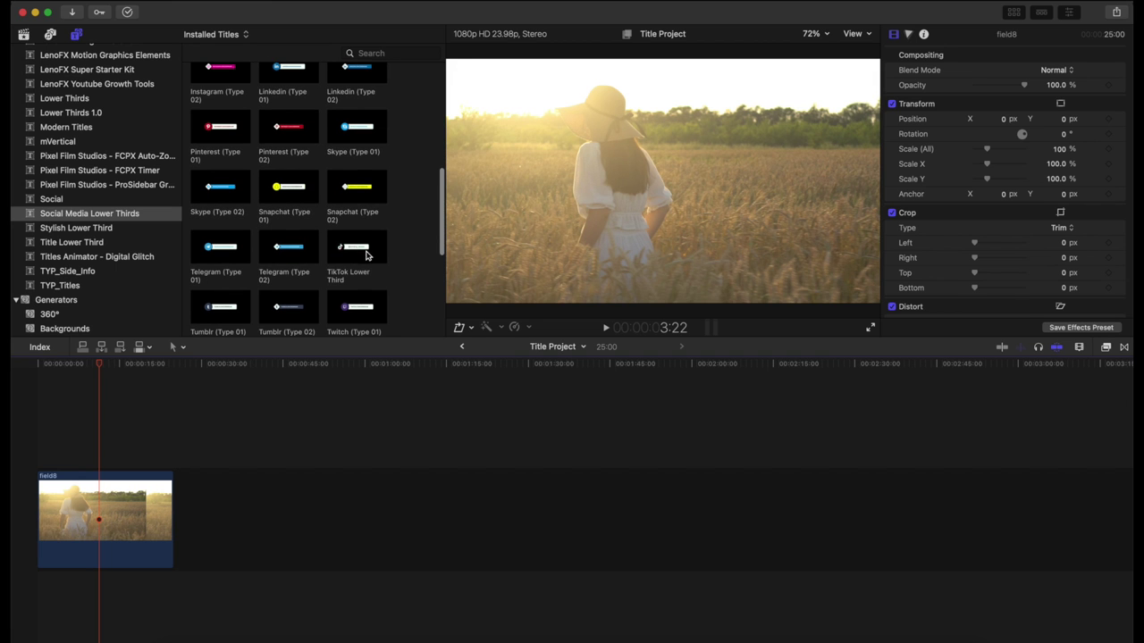
pyautogui.click(349, 251)
pyautogui.scroll(-2, 358, 241)
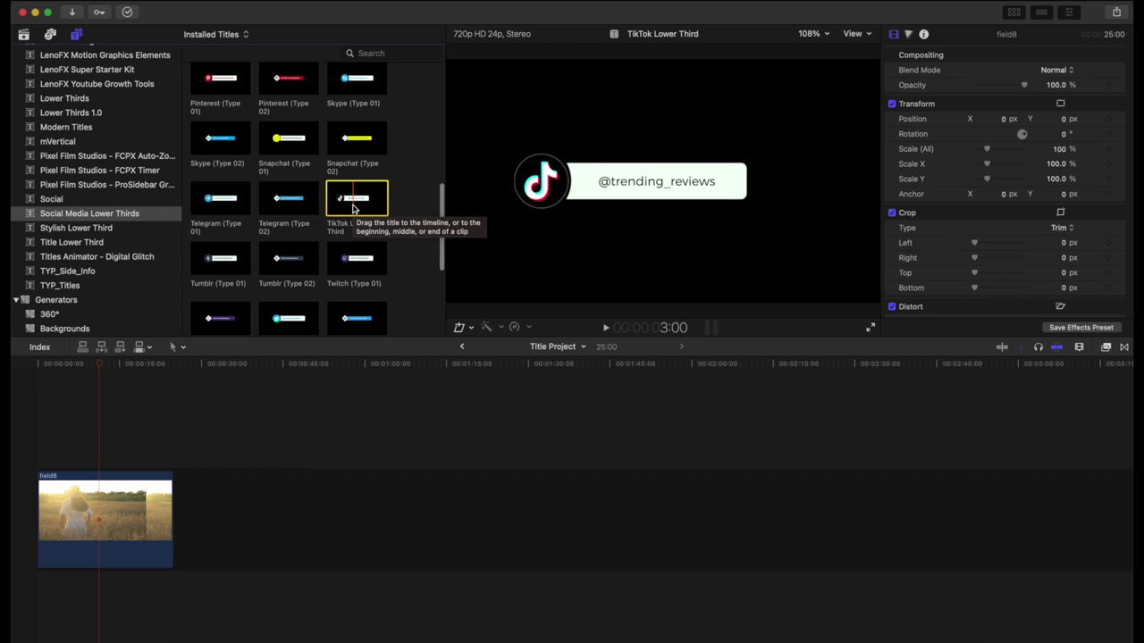
pyautogui.moveTo(359, 204); pyautogui.dragTo(103, 461)
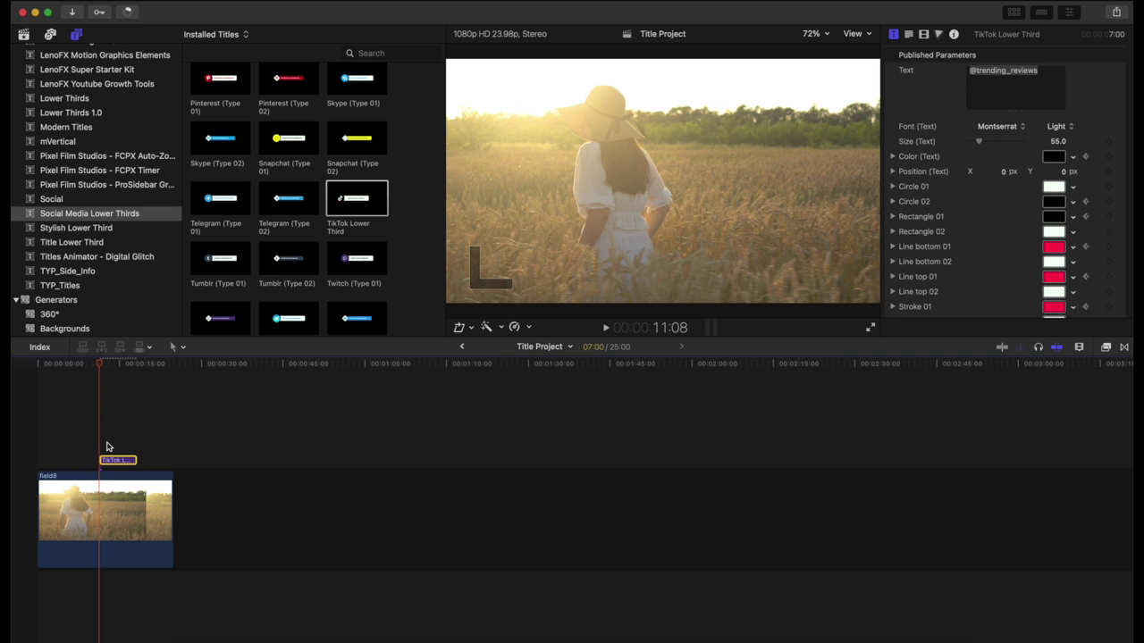
pyautogui.press('space')
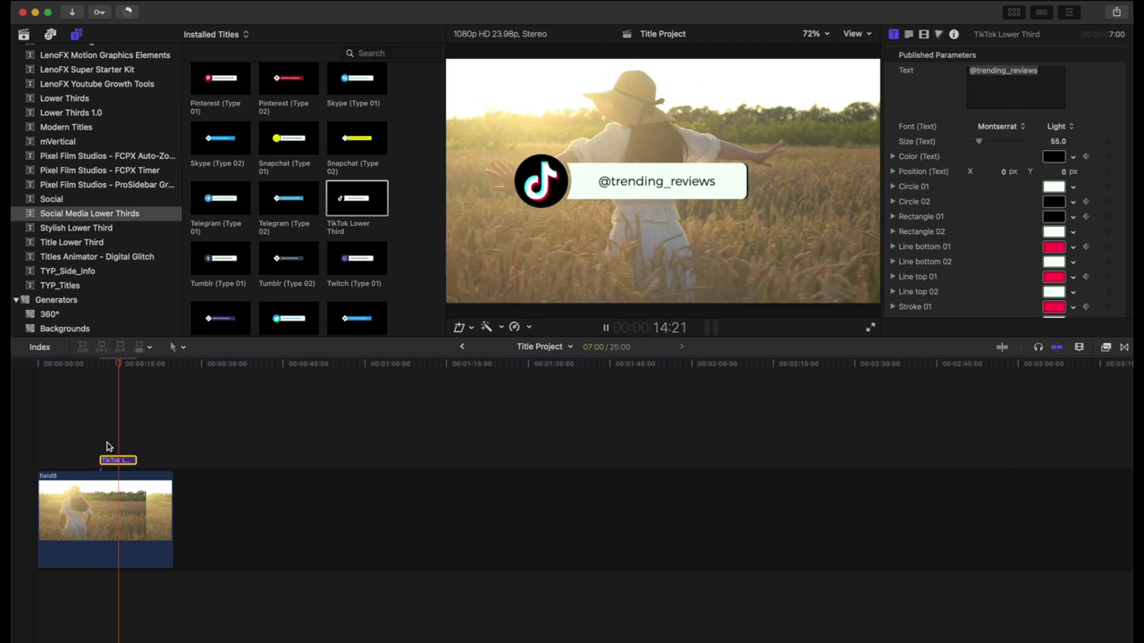
pyautogui.press('space')
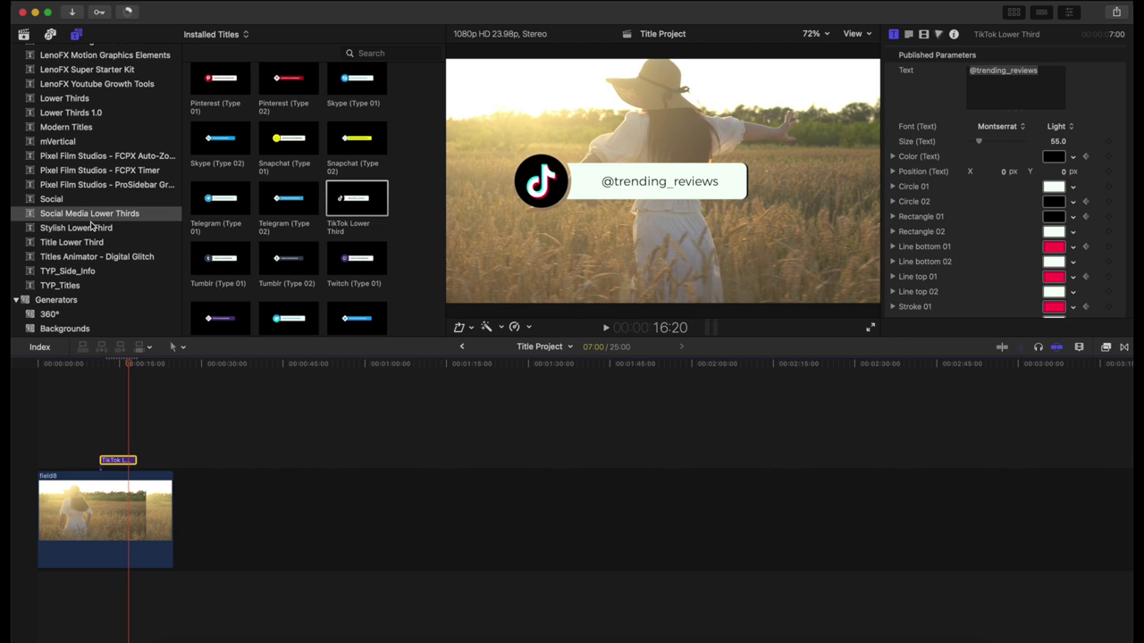
pyautogui.scroll(5, 116, 216)
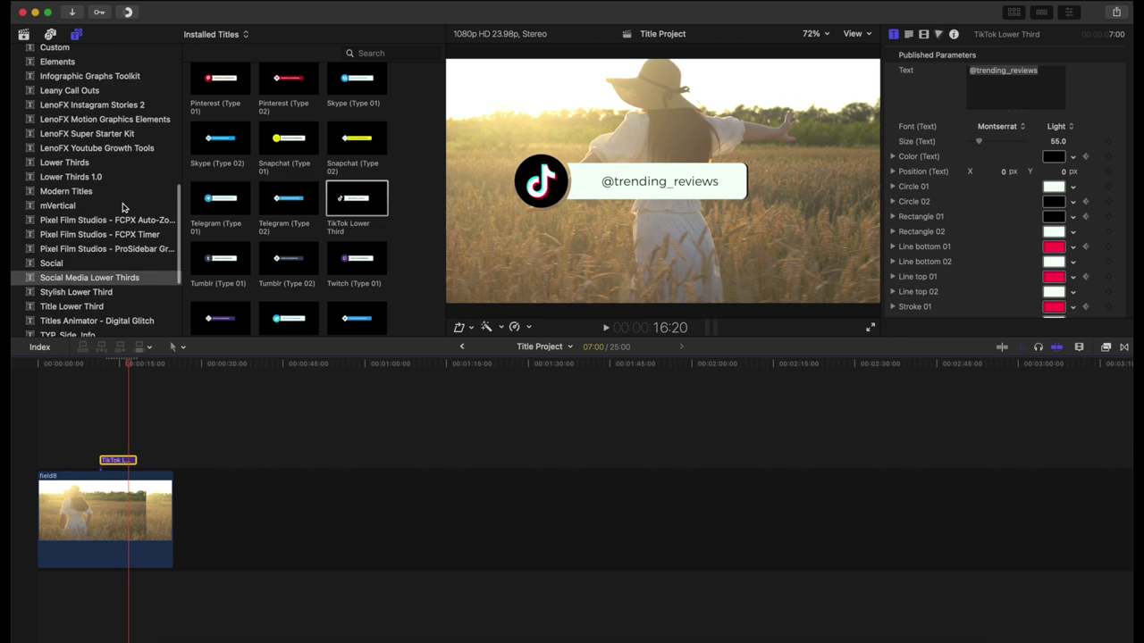
pyautogui.scroll(3, 122, 214)
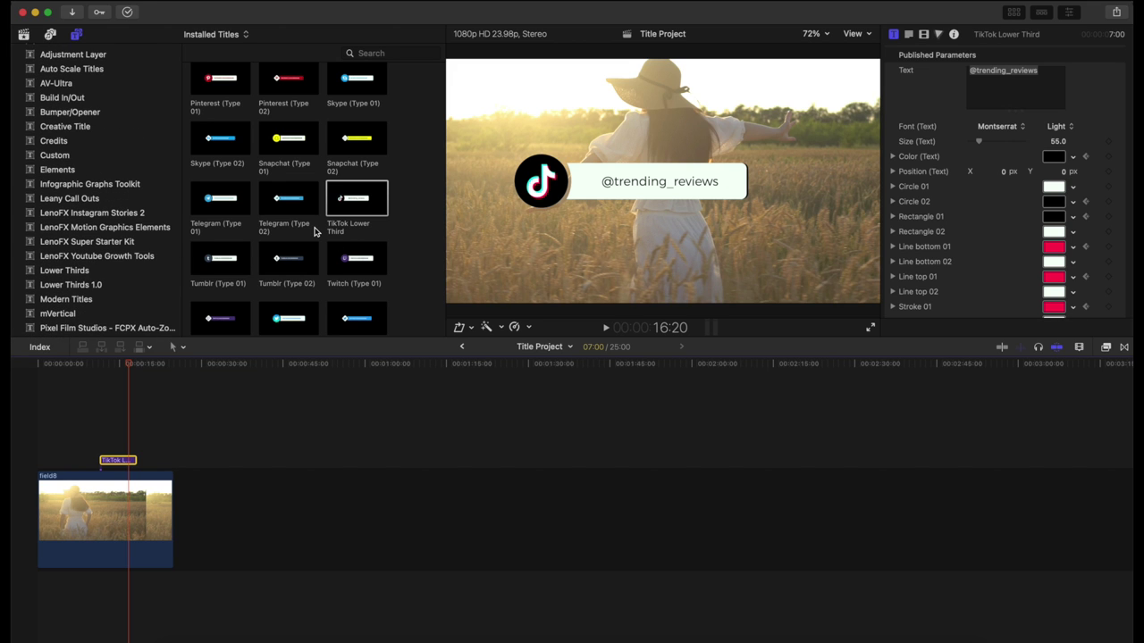
pyautogui.scroll(4, 314, 232)
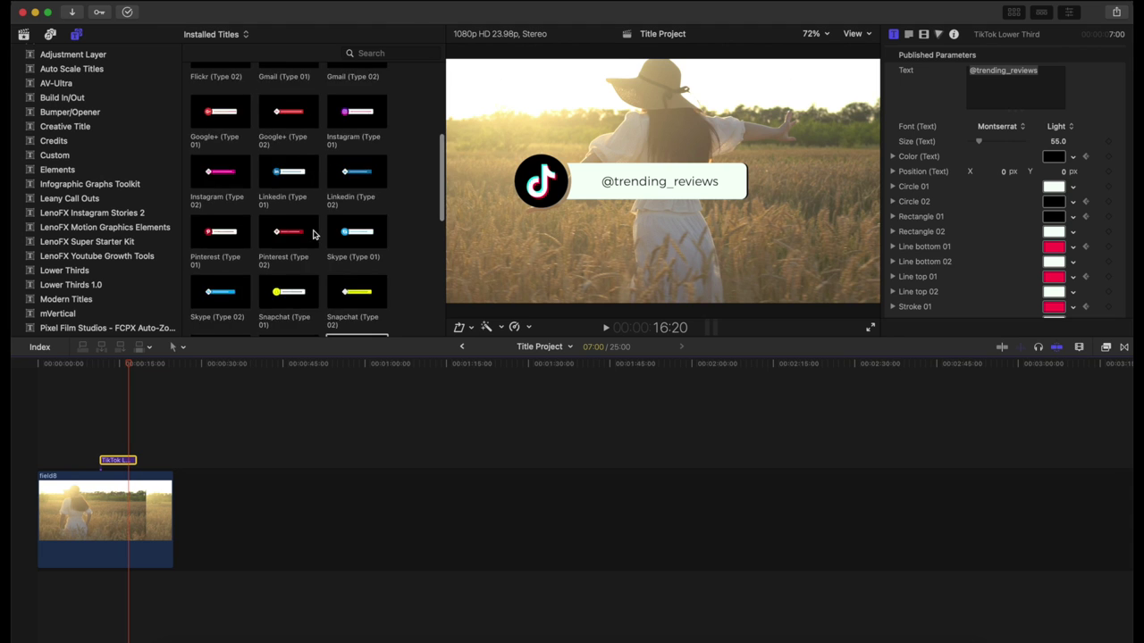
pyautogui.scroll(3, 313, 234)
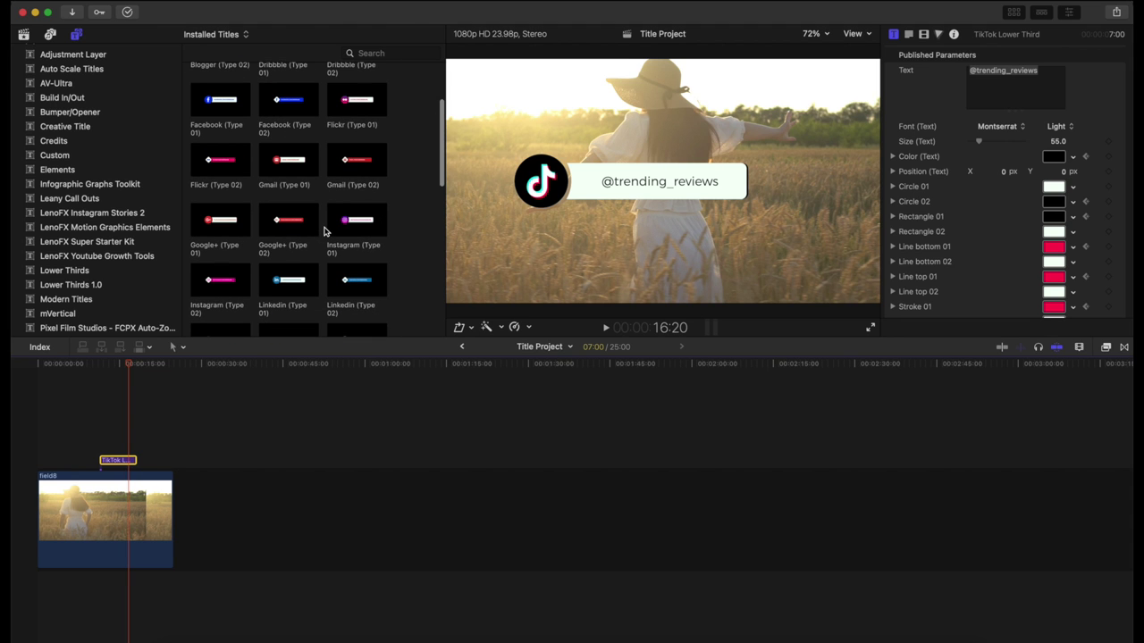
pyautogui.scroll(3, 325, 231)
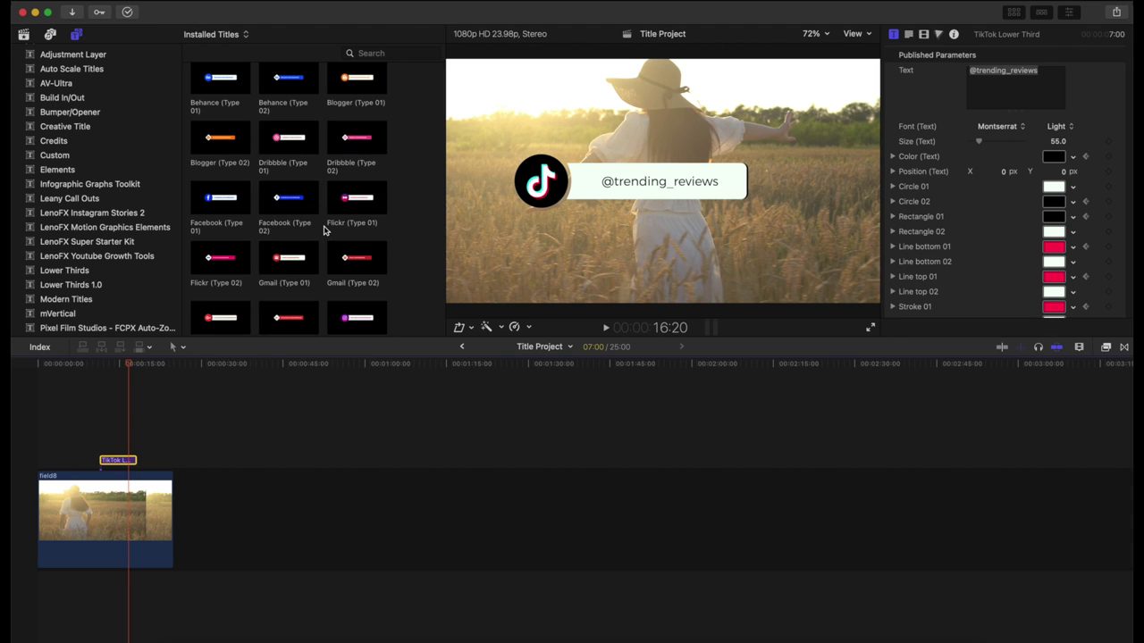